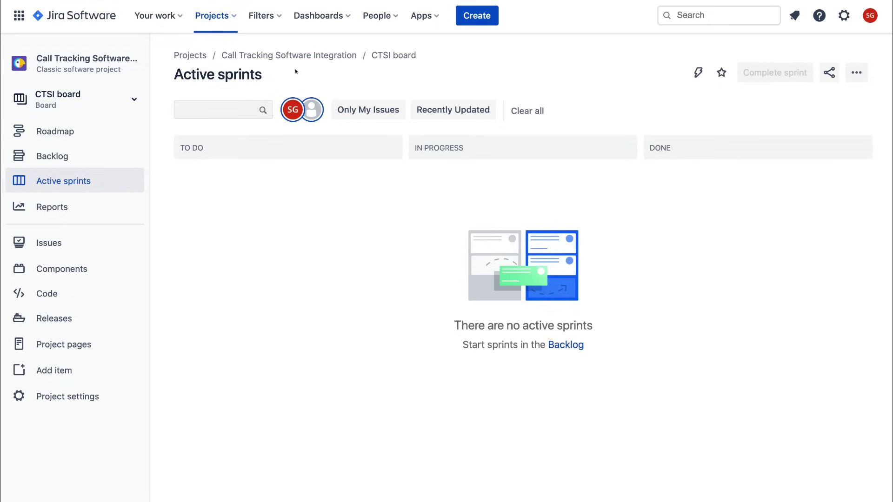
{"action": "left_click", "coordinate": [229, 20]}
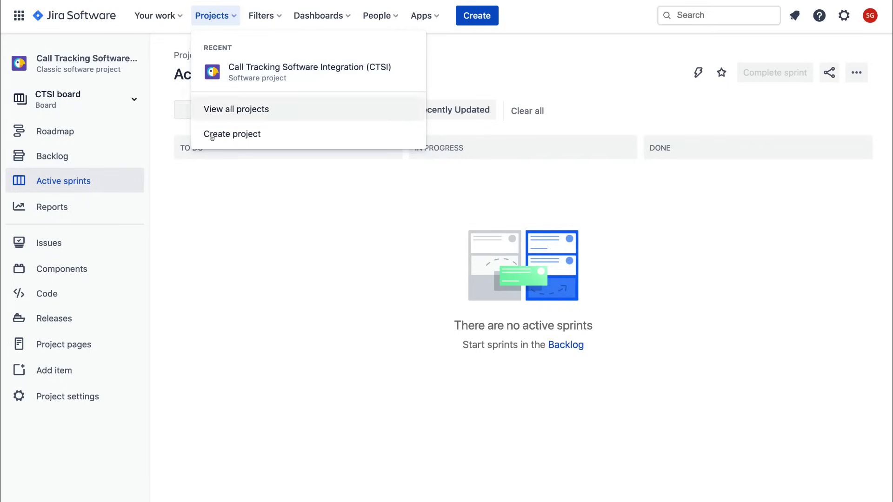
{"action": "left_click", "coordinate": [341, 214]}
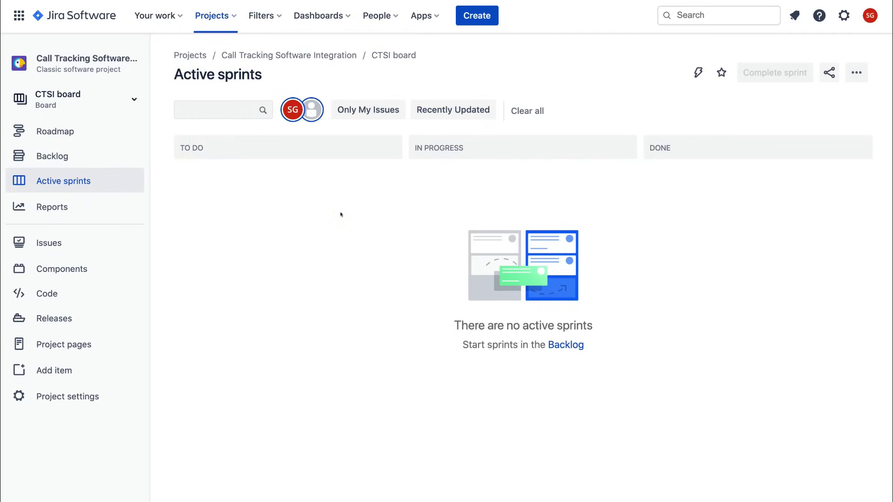
- Open the project's backlog and start a new issue with the issue type Epic
{"action": "left_click", "coordinate": [102, 155]}
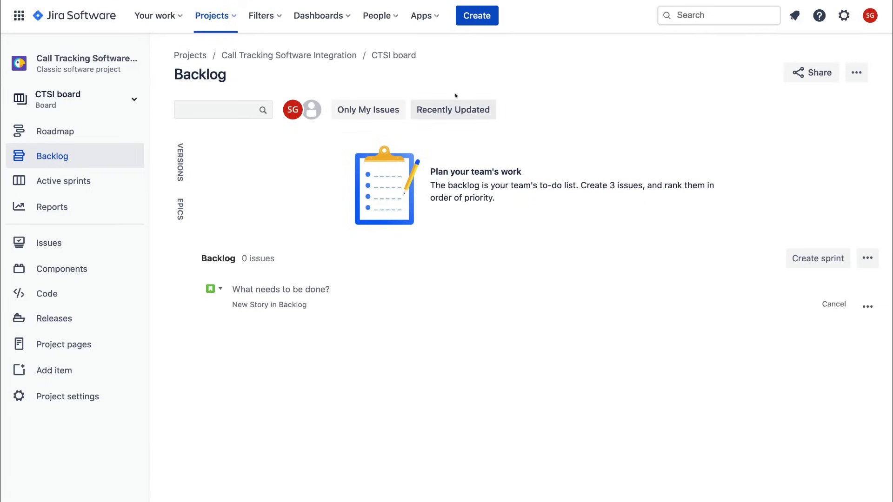
{"action": "left_click", "coordinate": [479, 18]}
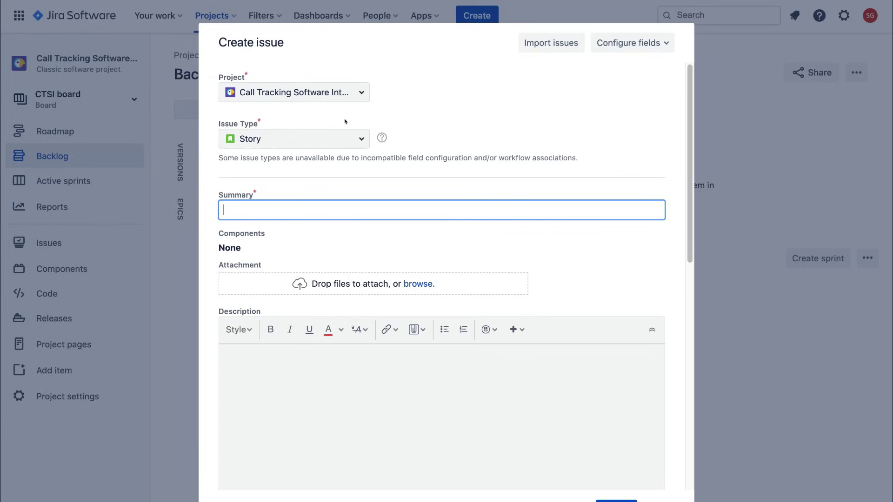
{"action": "left_click", "coordinate": [353, 137]}
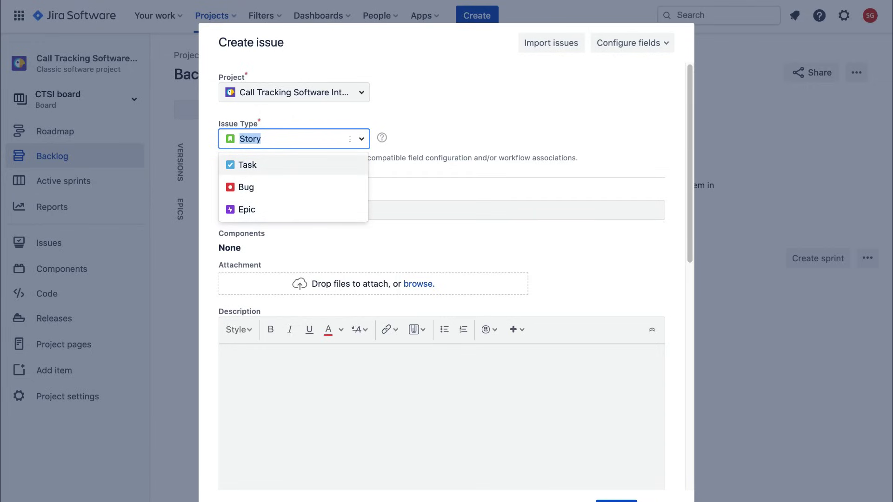
{"action": "left_click", "coordinate": [341, 205]}
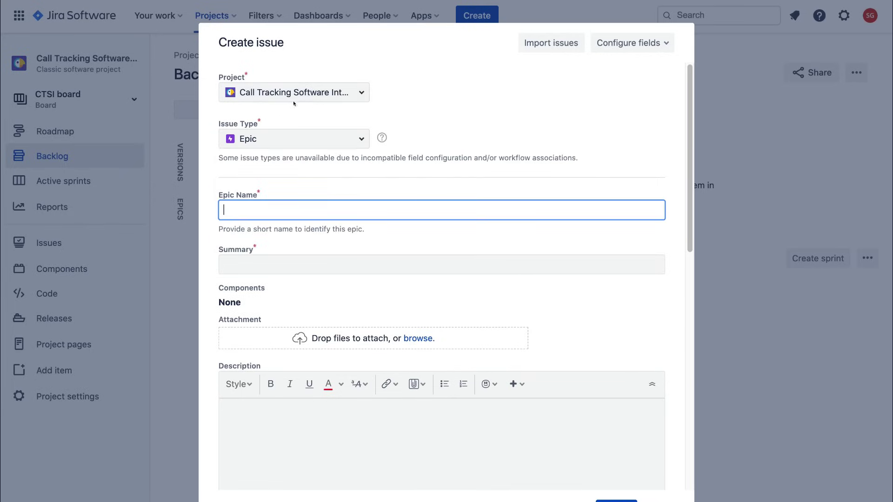
{"action": "left_click", "coordinate": [404, 133]}
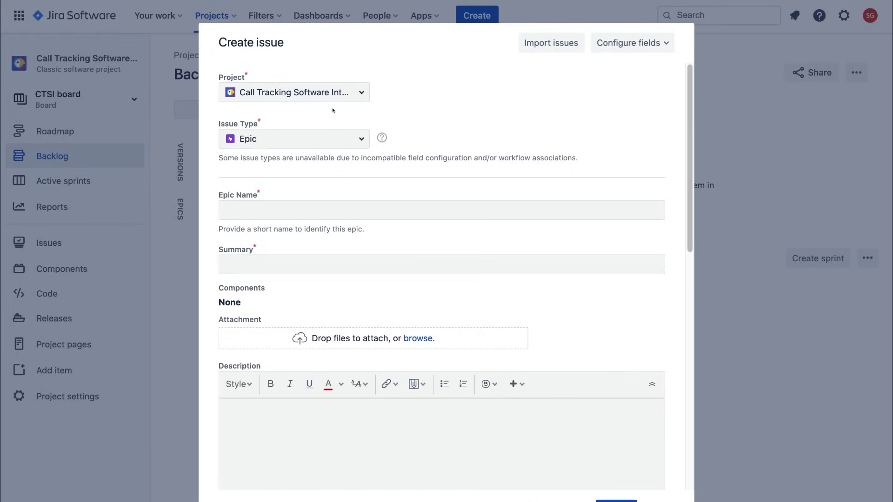
- Create the epic named "Multi Feature Call Tracking" with the summary "Create a multi feature call tracking software"
{"action": "left_click", "coordinate": [303, 208]}
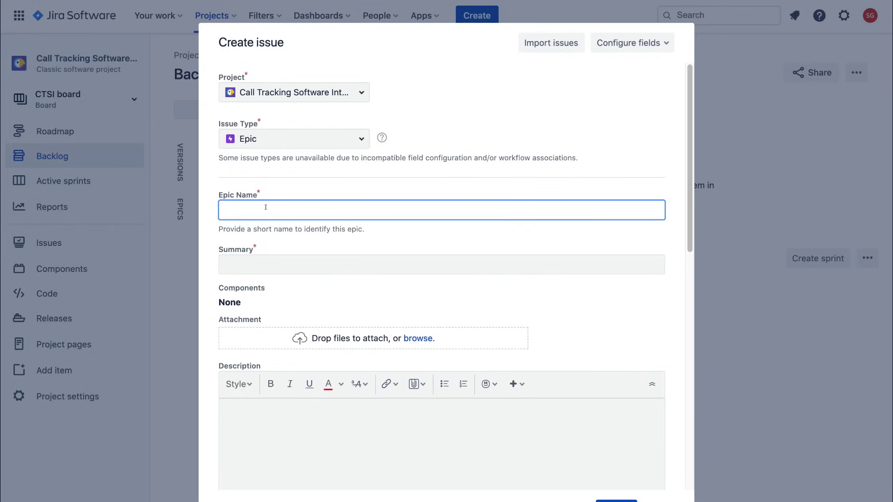
{"action": "type", "text": "Multi Feature Call Tracking"}
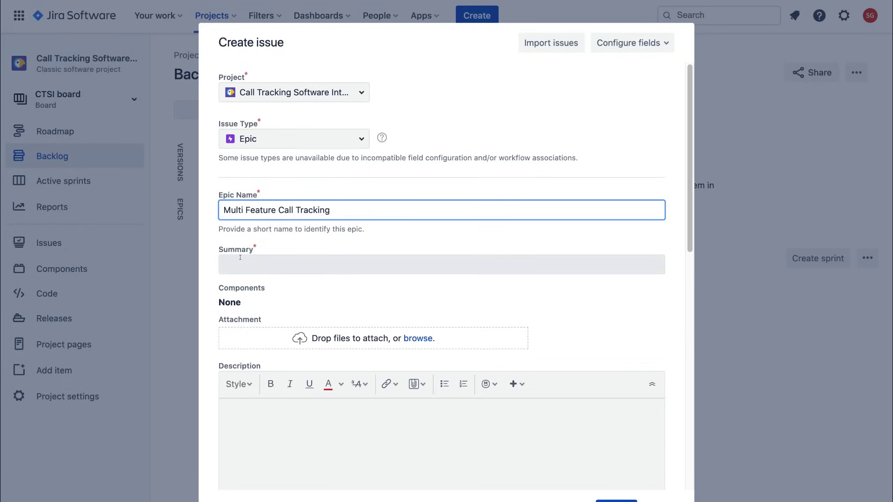
{"action": "left_click", "coordinate": [297, 259]}
{"action": "type", "text": "Create a multi feature call tracking software"}
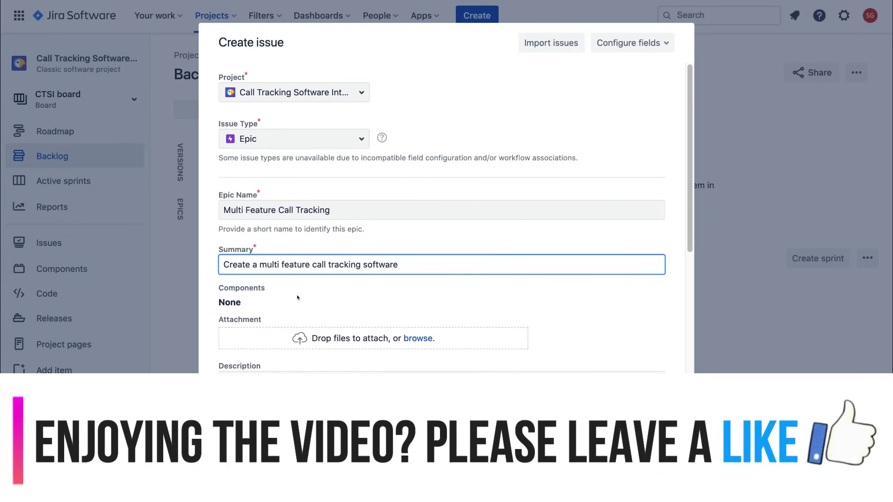
{"action": "scroll", "coordinate": [298, 298], "scroll_direction": "down", "scroll_amount": 4}
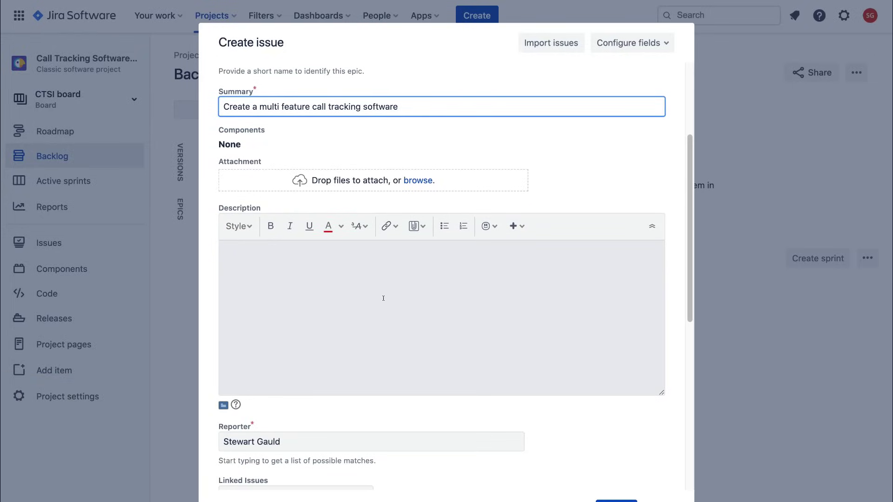
{"action": "scroll", "coordinate": [383, 298], "scroll_direction": "down", "scroll_amount": 8}
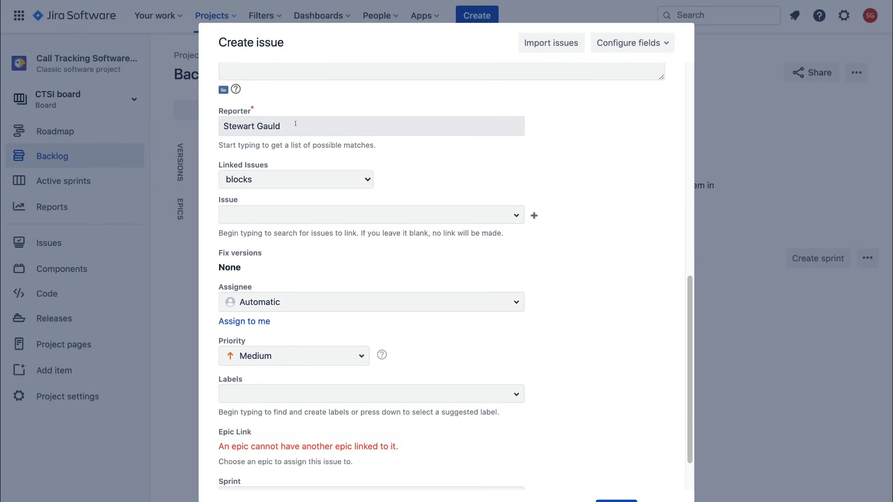
{"action": "scroll", "coordinate": [310, 215], "scroll_direction": "down", "scroll_amount": 2}
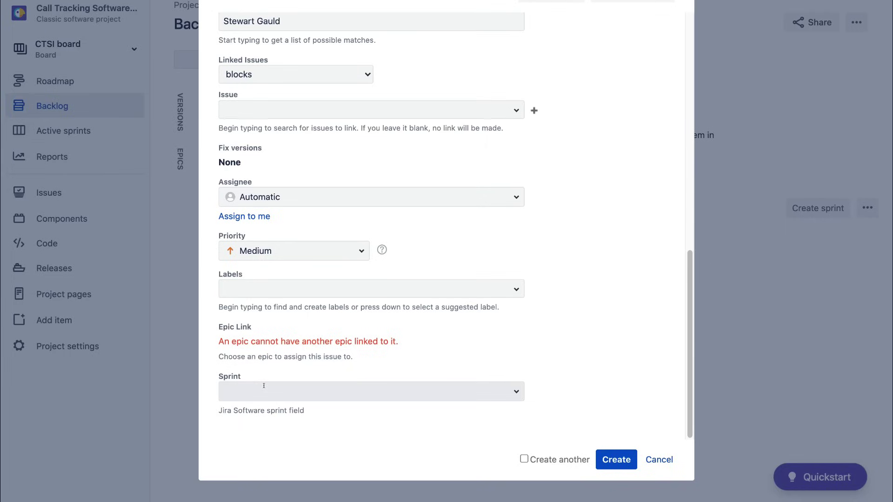
{"action": "left_click", "coordinate": [616, 460]}
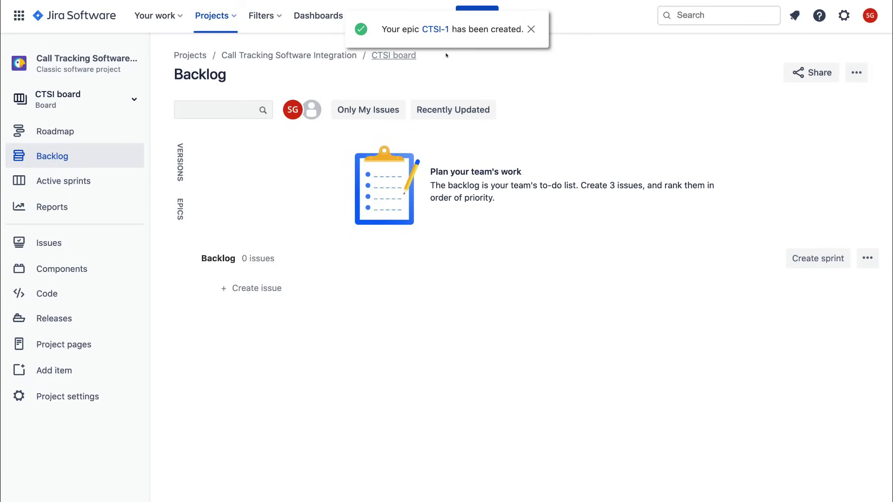
{"action": "left_click", "coordinate": [531, 29]}
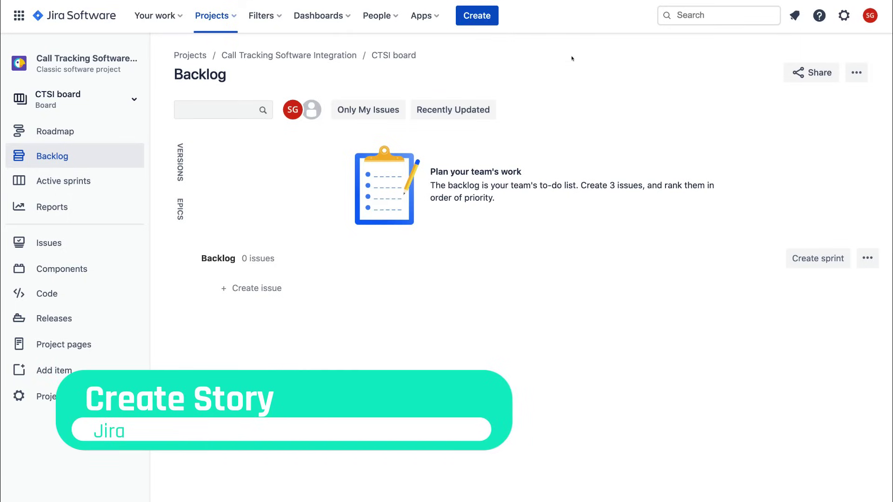
- Create a new issue of type Story with the summary "Location Call Tracking"
{"action": "left_click", "coordinate": [477, 19]}
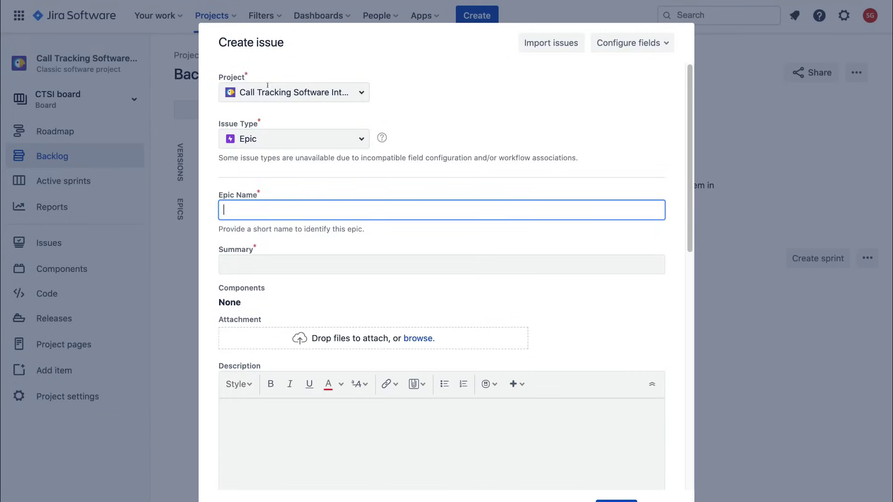
{"action": "left_click", "coordinate": [356, 144]}
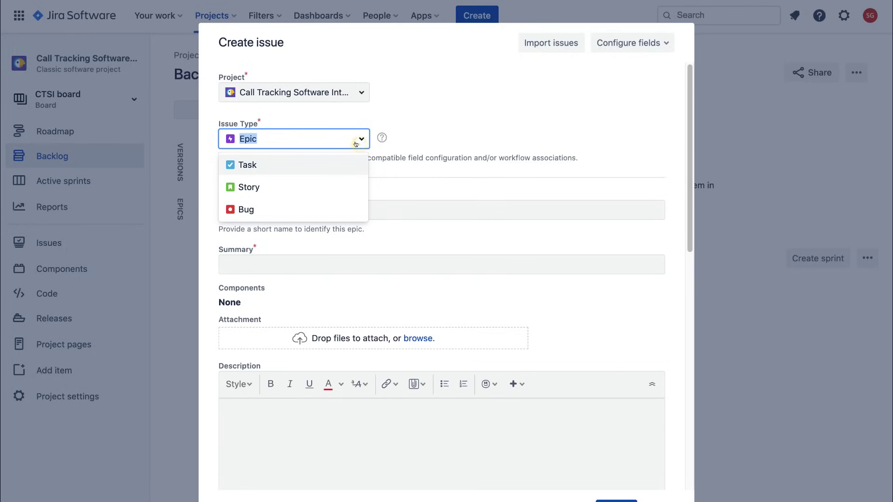
{"action": "left_click", "coordinate": [328, 184]}
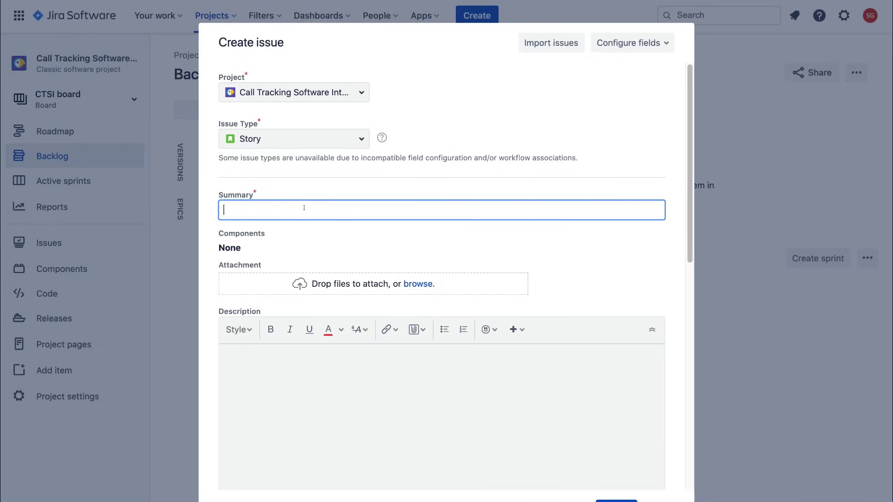
{"action": "type", "text": "Location Call Tracking"}
{"action": "scroll", "coordinate": [317, 298], "scroll_direction": "down", "scroll_amount": 9}
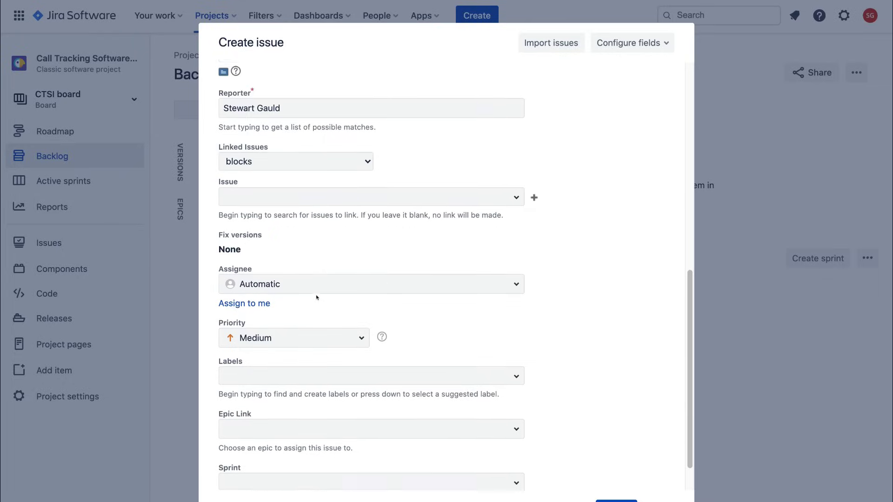
{"action": "scroll", "coordinate": [317, 297], "scroll_direction": "down", "scroll_amount": 1}
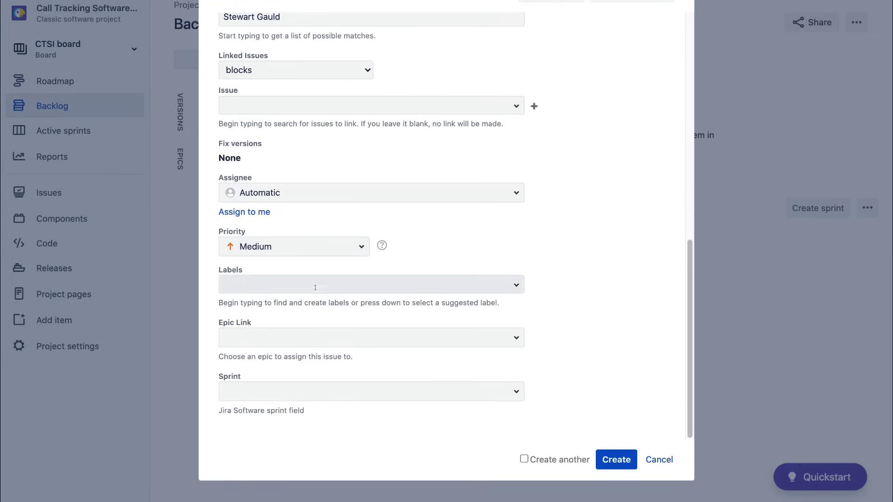
{"action": "left_click", "coordinate": [616, 460]}
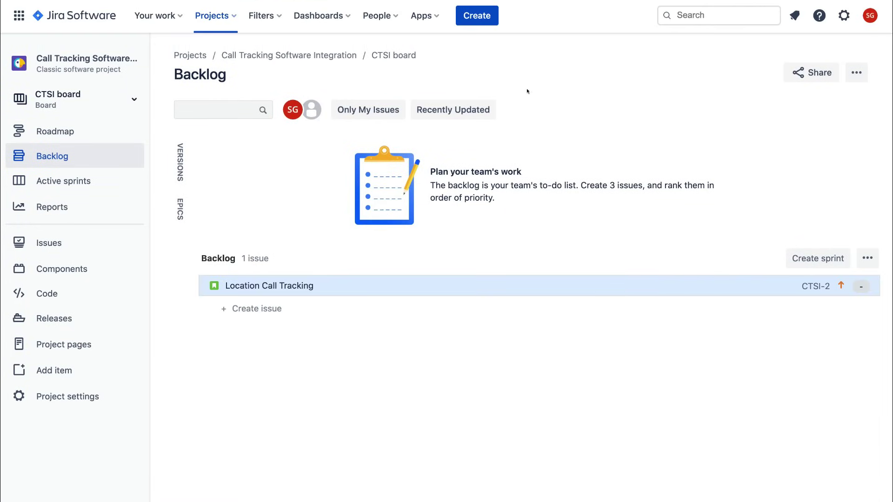
- Create another story with the summary "Tracking keywords spoken by the clients customers"
{"action": "left_click", "coordinate": [470, 23]}
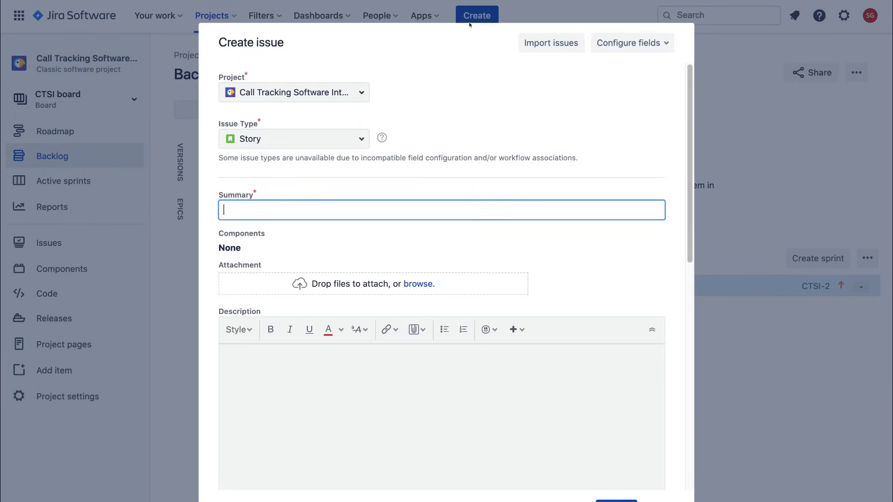
{"action": "left_click", "coordinate": [321, 207]}
{"action": "type", "text": "Tracking keywords spoken by the clients customers"}
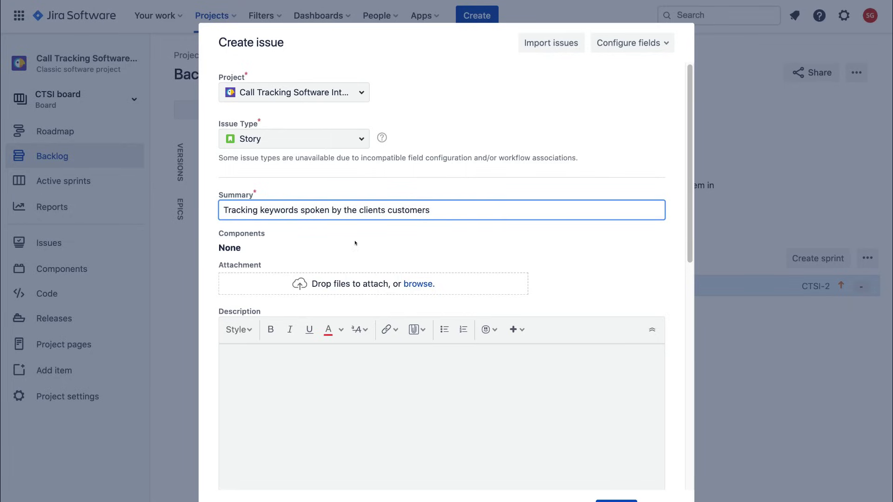
{"action": "scroll", "coordinate": [445, 304], "scroll_direction": "down", "scroll_amount": 10}
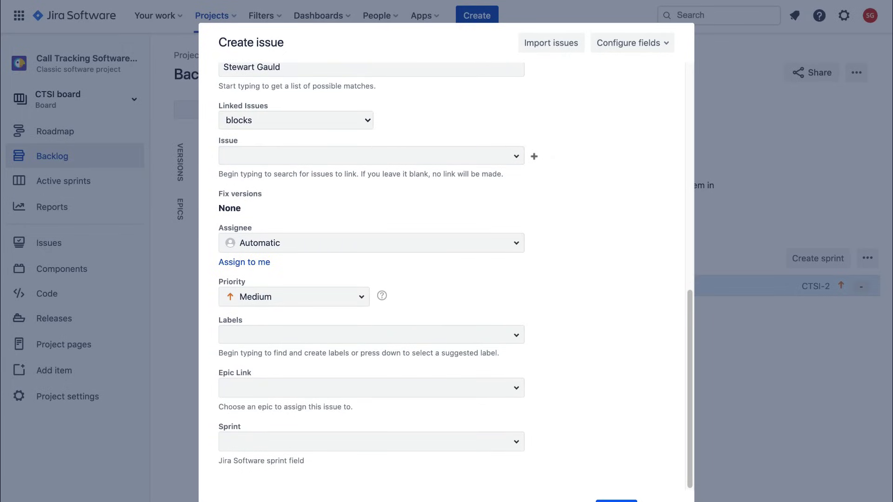
{"action": "left_click", "coordinate": [610, 460]}
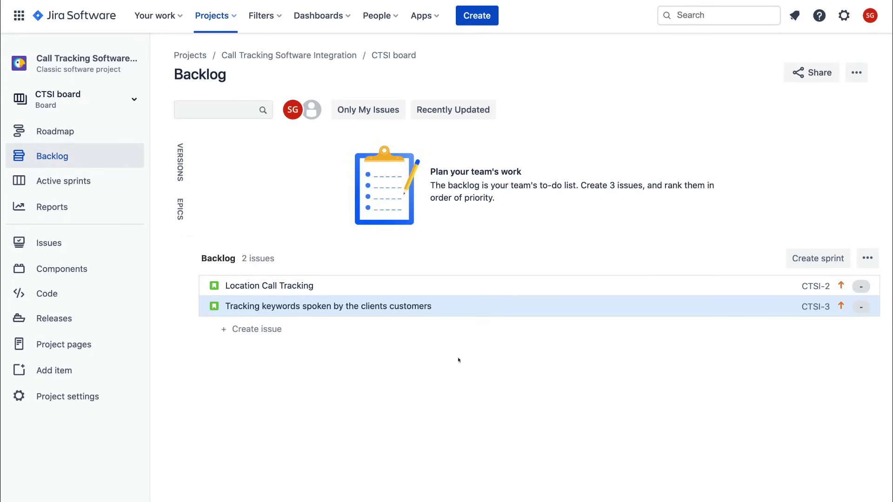
{"action": "left_click", "coordinate": [385, 305]}
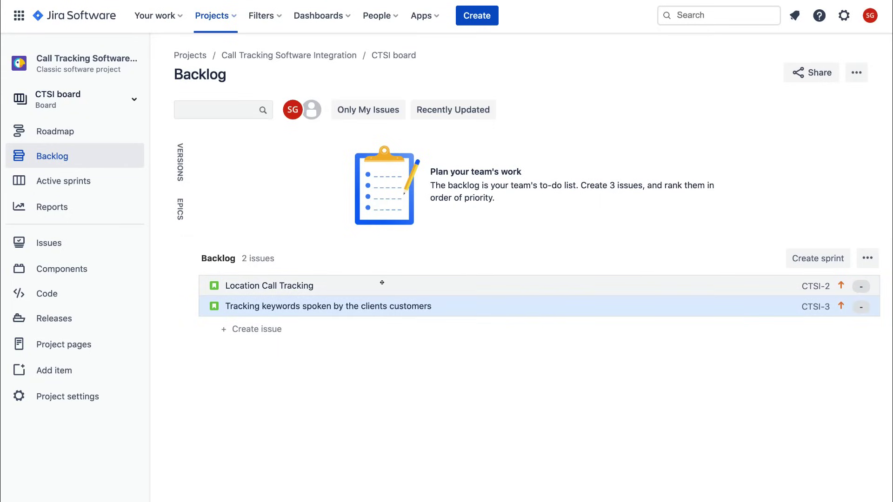
{"action": "left_click", "coordinate": [257, 330]}
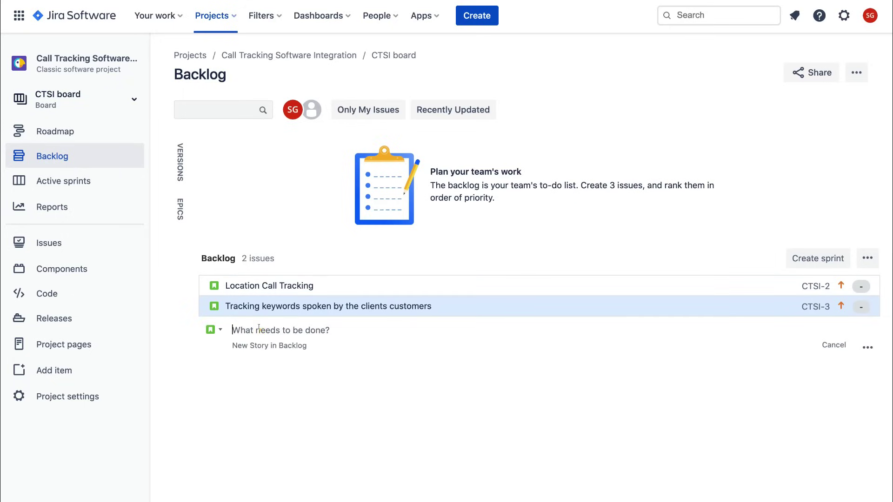
{"action": "left_click", "coordinate": [214, 331]}
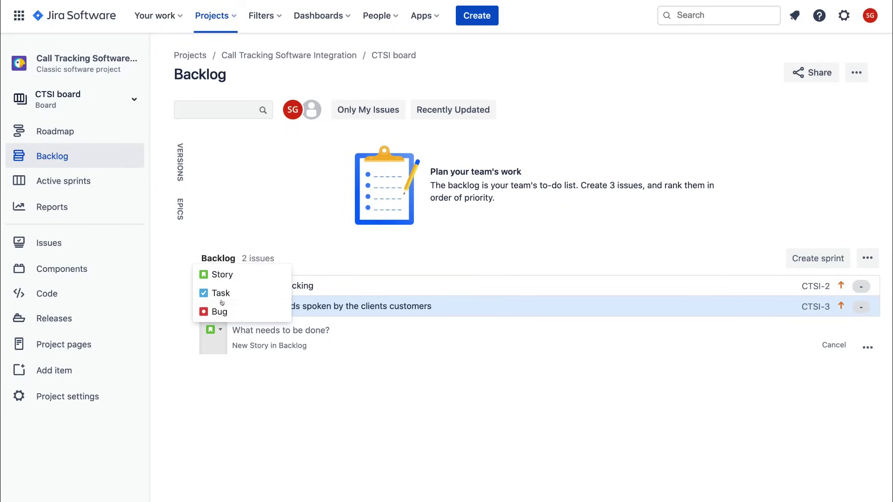
{"action": "left_click", "coordinate": [309, 400]}
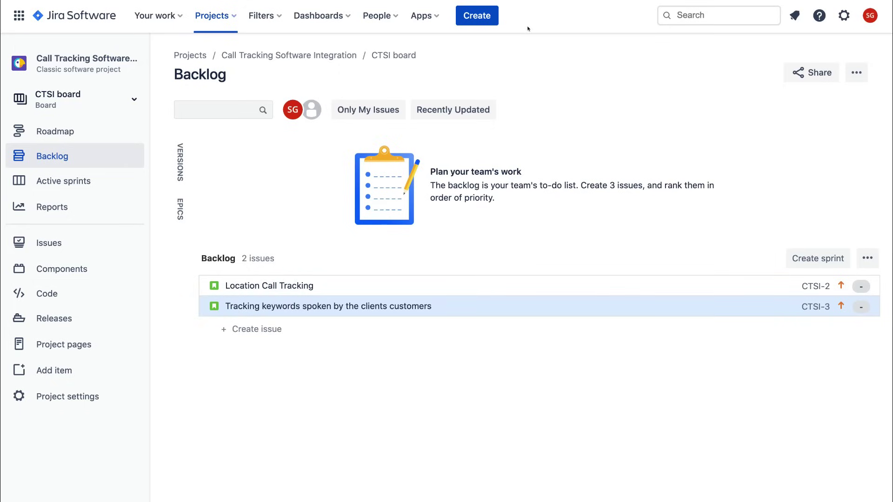
{"action": "left_click", "coordinate": [482, 17]}
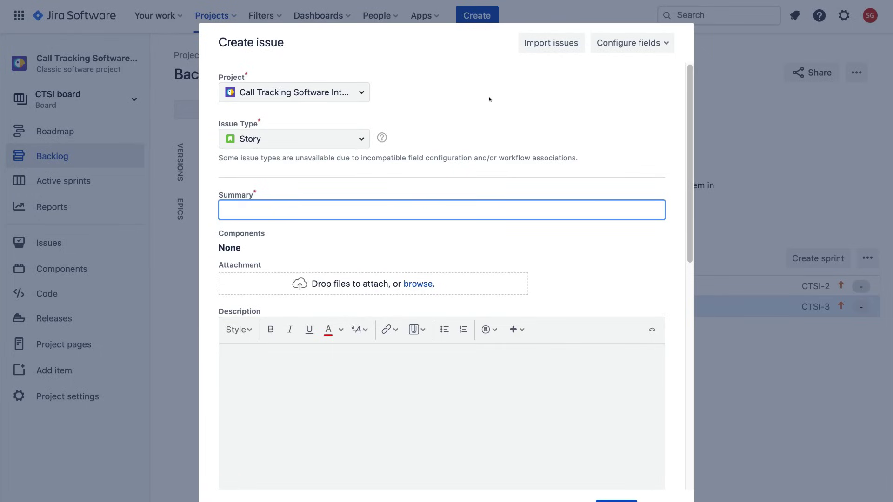
{"action": "left_click", "coordinate": [359, 144]}
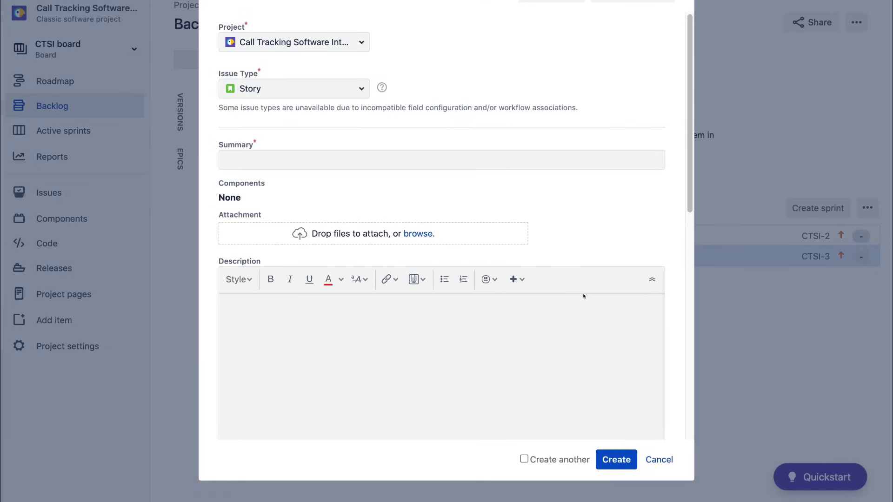
{"action": "left_click", "coordinate": [659, 460]}
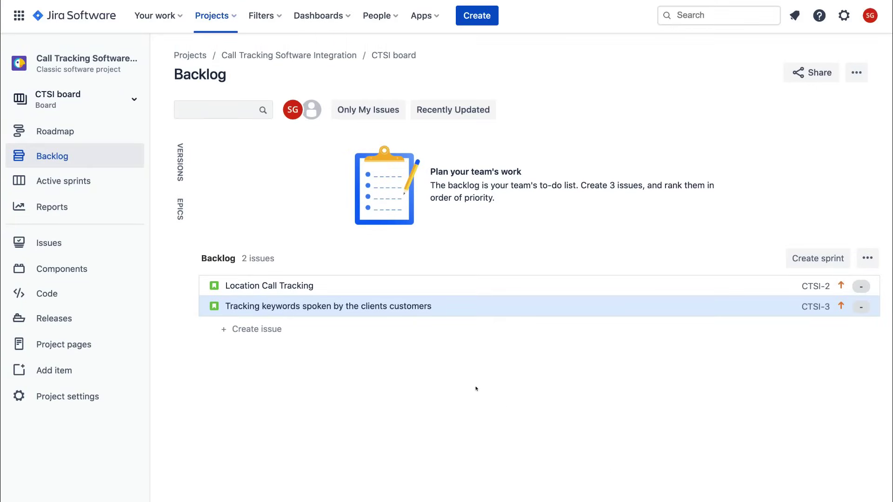
{"action": "left_click", "coordinate": [363, 307]}
{"action": "left_click", "coordinate": [261, 329]}
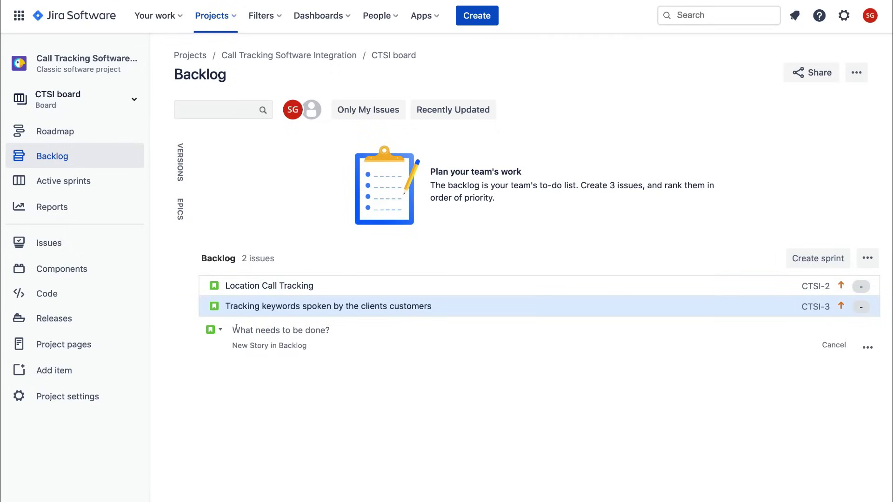
{"action": "left_click", "coordinate": [214, 329]}
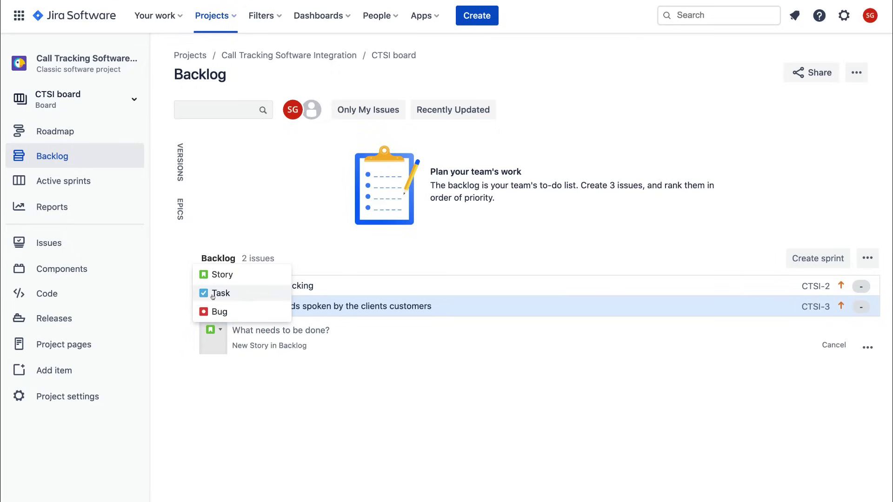
{"action": "left_click", "coordinate": [293, 365]}
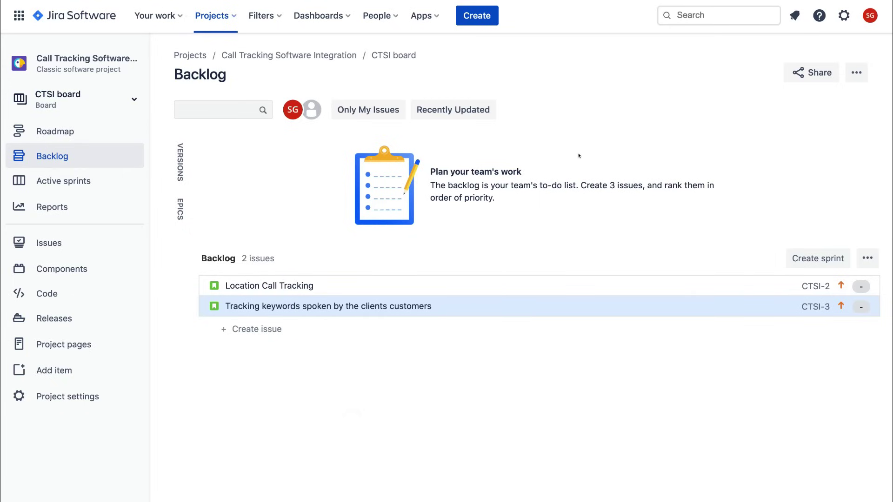
{"action": "left_click", "coordinate": [478, 15]}
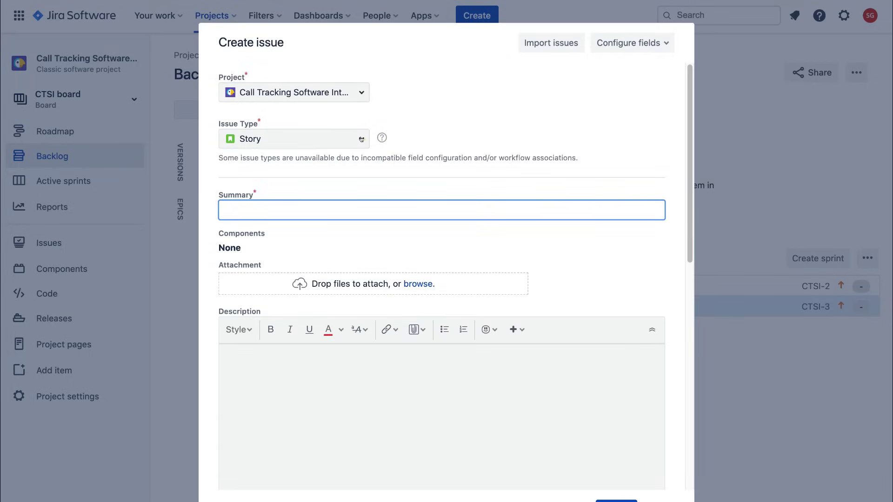
{"action": "left_click", "coordinate": [361, 139]}
{"action": "left_click", "coordinate": [335, 161]}
{"action": "scroll", "coordinate": [426, 186], "scroll_direction": "down", "scroll_amount": 10}
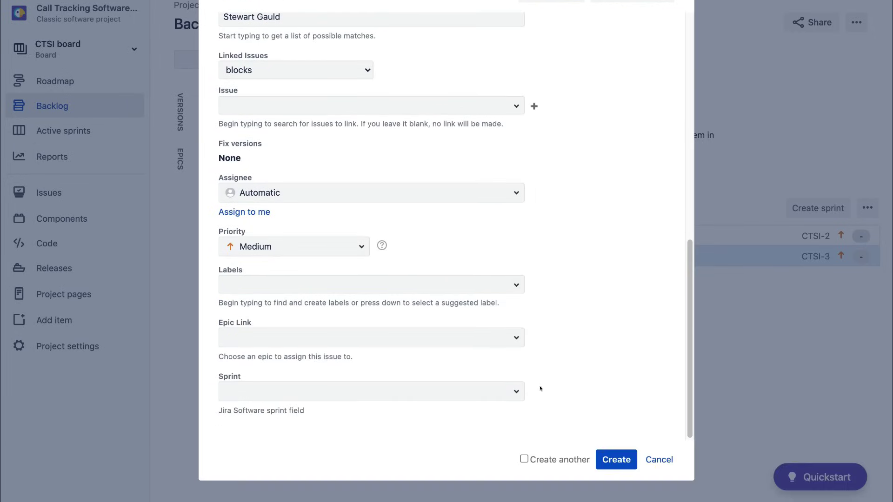
{"action": "left_click", "coordinate": [657, 457]}
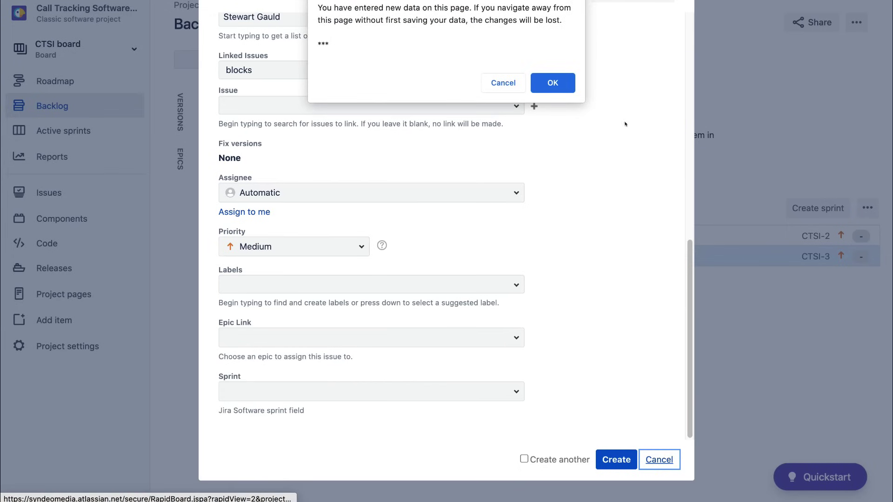
{"action": "left_click", "coordinate": [553, 83]}
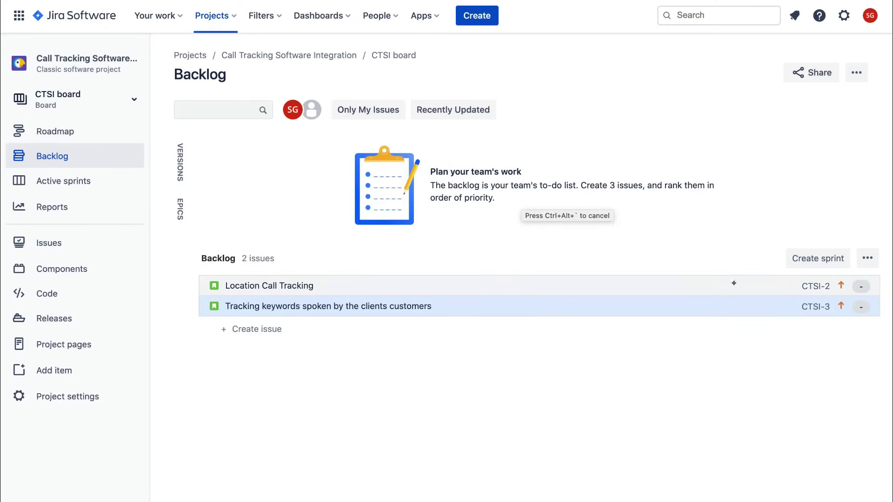
- Create a sprint and move the stories "Location Call Tracking" and "Tracking keywords spoken by the clients customers" from the backlog into it
{"action": "left_click", "coordinate": [817, 258]}
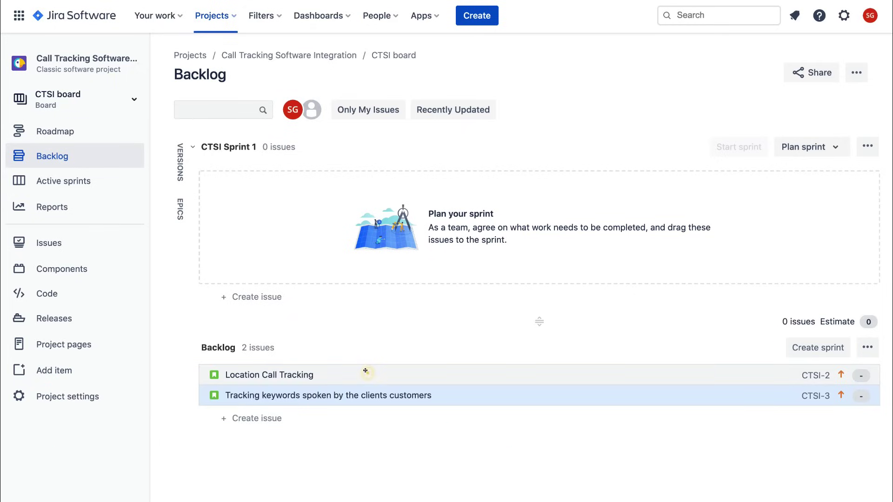
{"action": "left_click_drag", "start_coordinate": [365, 371], "coordinate": [364, 200]}
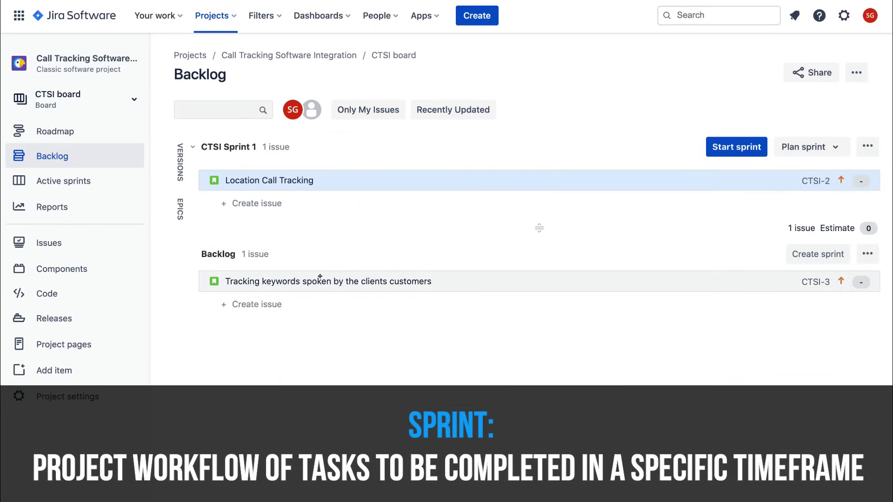
{"action": "left_click_drag", "start_coordinate": [325, 282], "coordinate": [327, 200]}
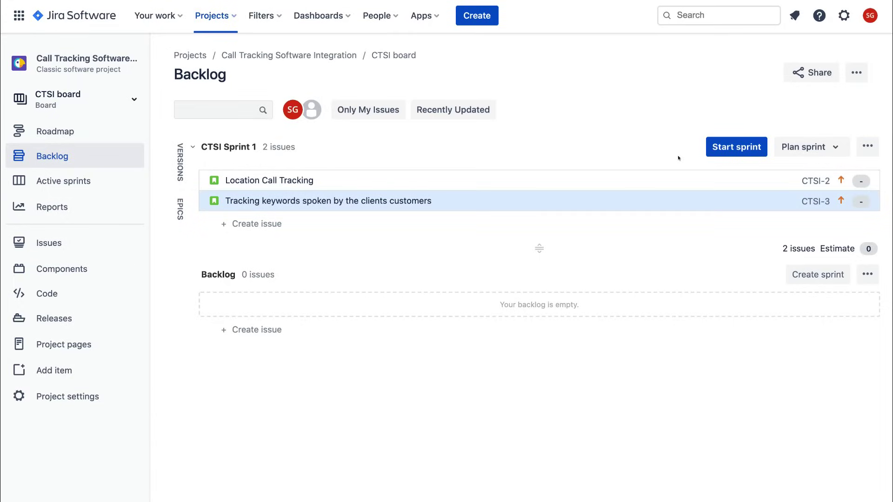
- Start CTSI Sprint 1 with a duration of 4 weeks
{"action": "left_click", "coordinate": [746, 148]}
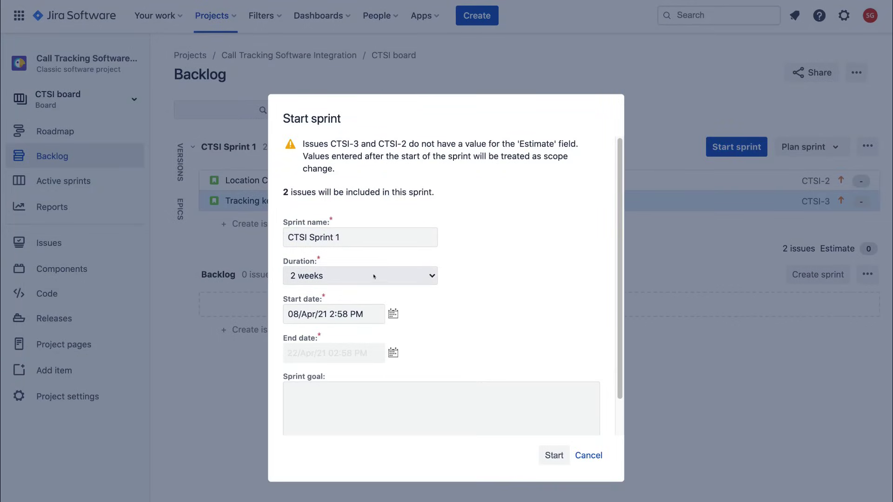
{"action": "left_click", "coordinate": [431, 273]}
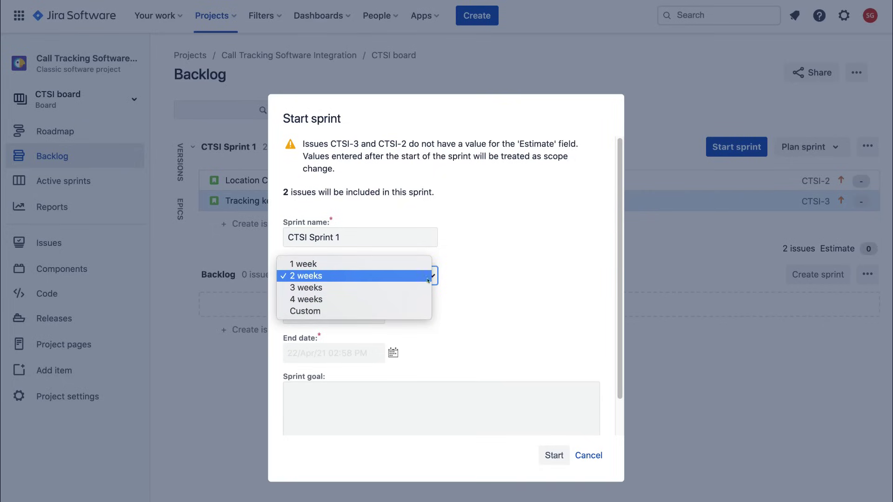
{"action": "left_click", "coordinate": [411, 299]}
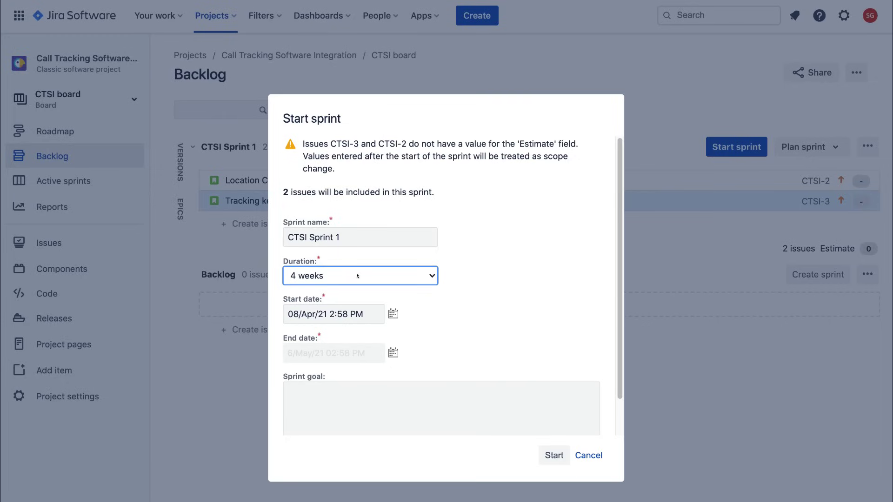
{"action": "scroll", "coordinate": [466, 358], "scroll_direction": "down", "scroll_amount": 2}
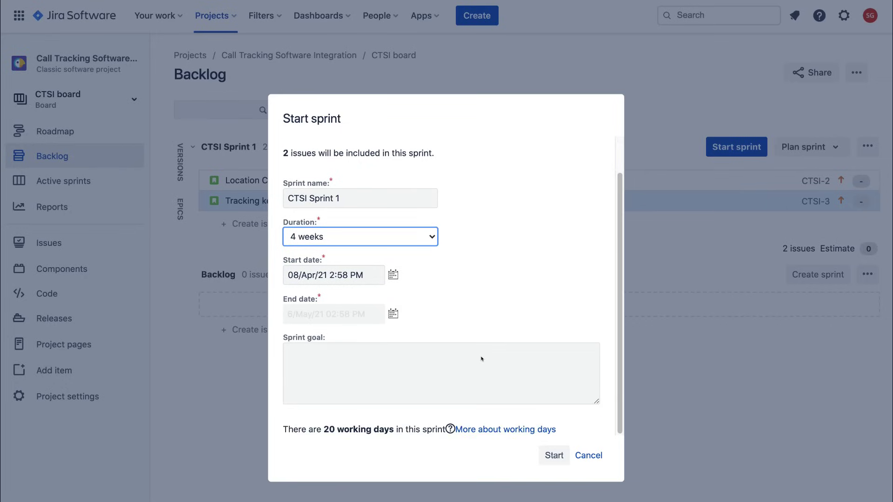
{"action": "left_click", "coordinate": [554, 455]}
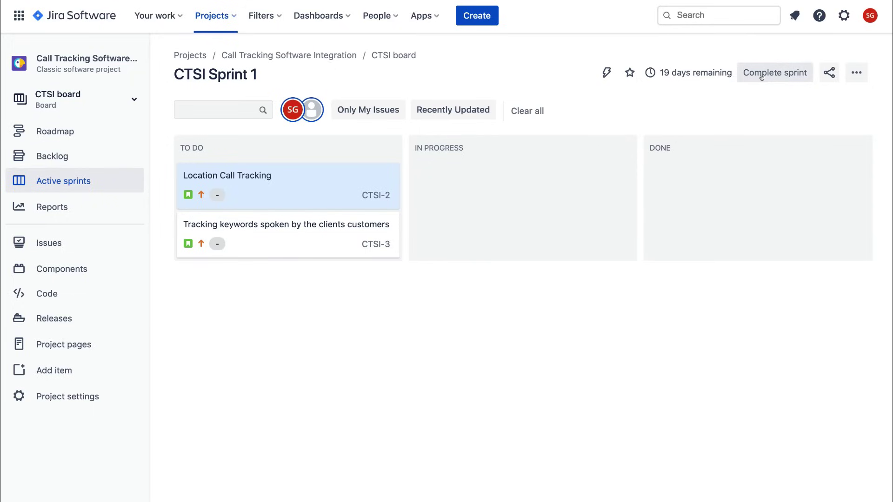
- Open the "Location Call Tracking" story, assign it to developer2 and set its story points to 4
{"action": "left_click", "coordinate": [298, 169]}
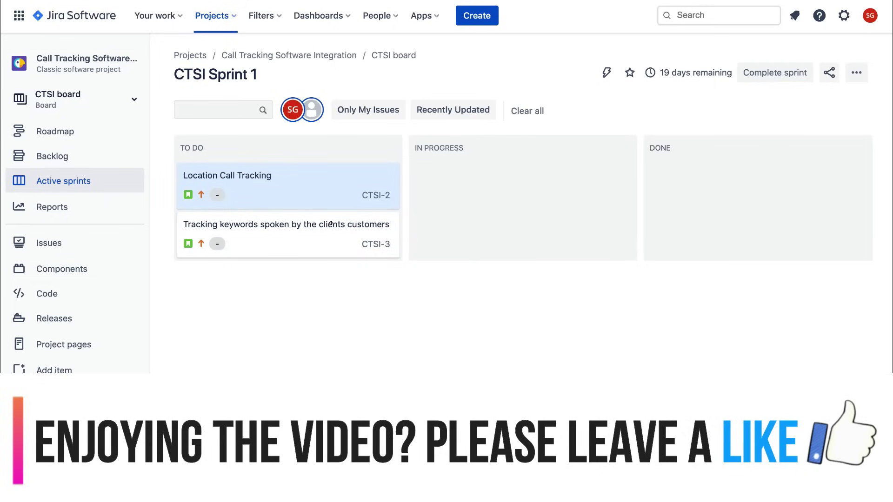
{"action": "left_click", "coordinate": [315, 178]}
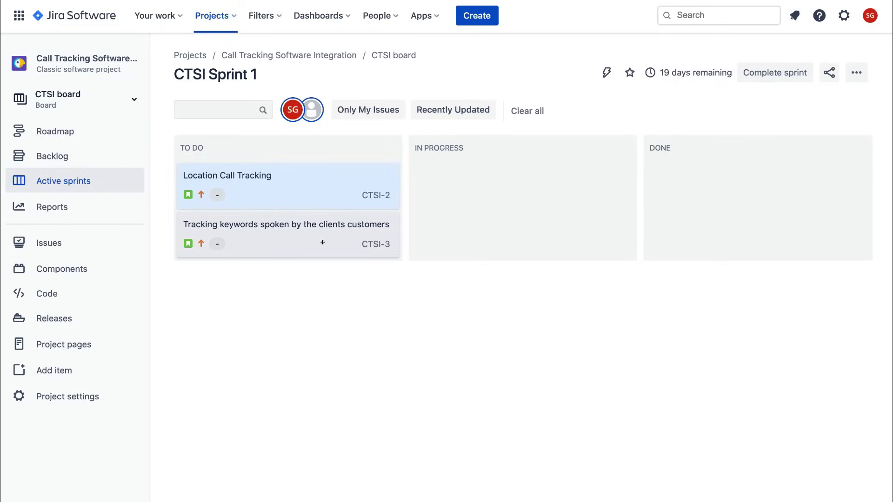
{"action": "left_click", "coordinate": [302, 192]}
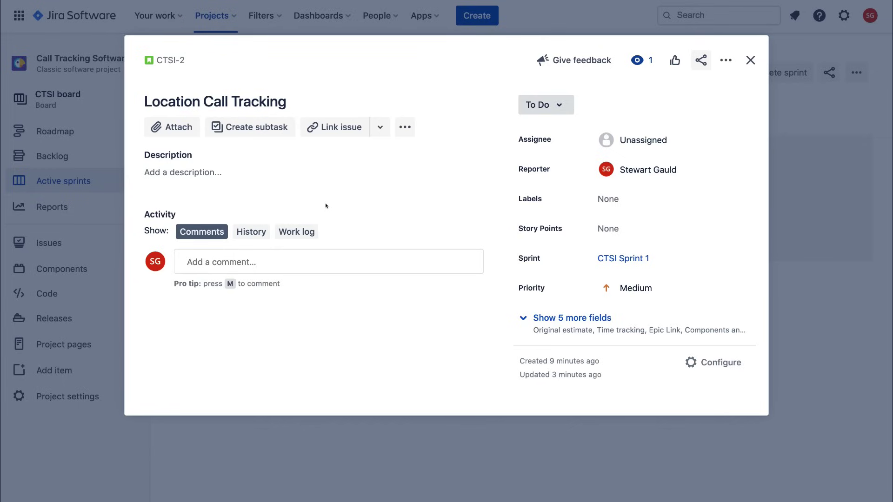
{"action": "left_click", "coordinate": [656, 137]}
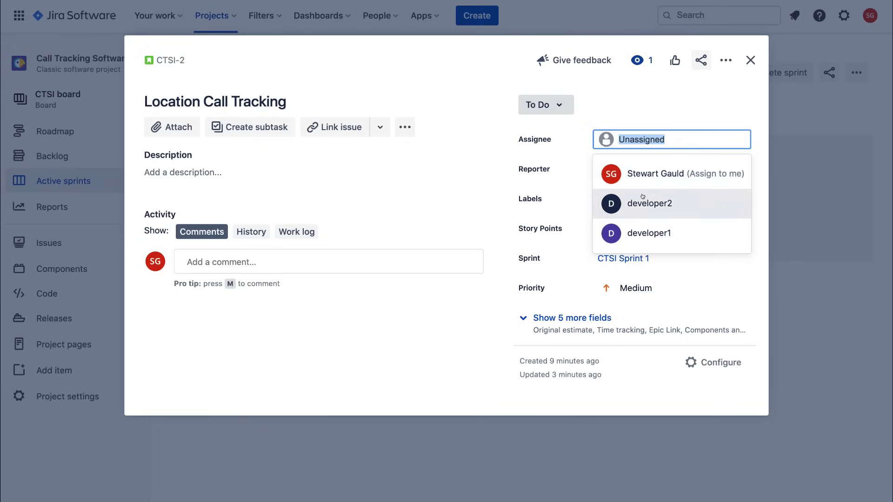
{"action": "left_click", "coordinate": [673, 203]}
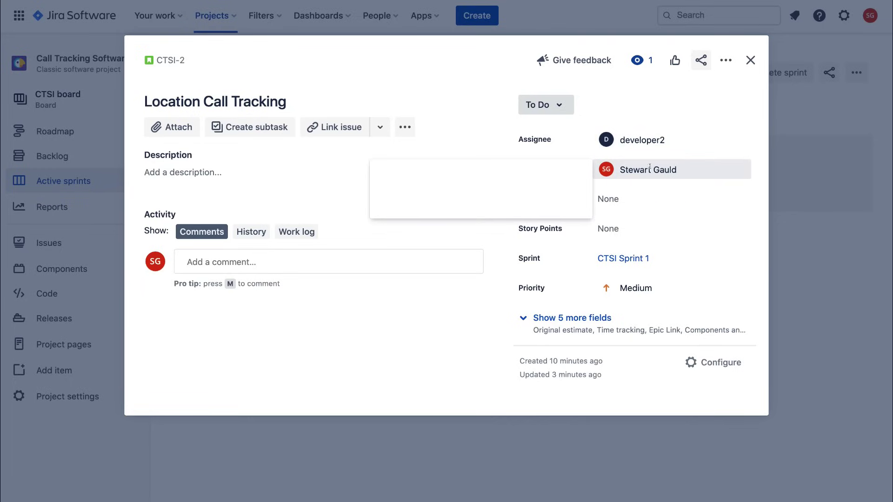
{"action": "left_click", "coordinate": [623, 228]}
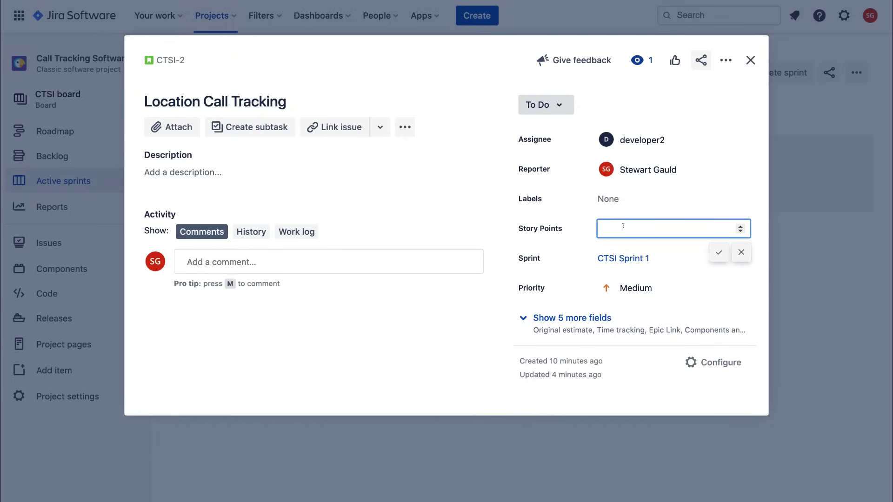
{"action": "type", "text": "4"}
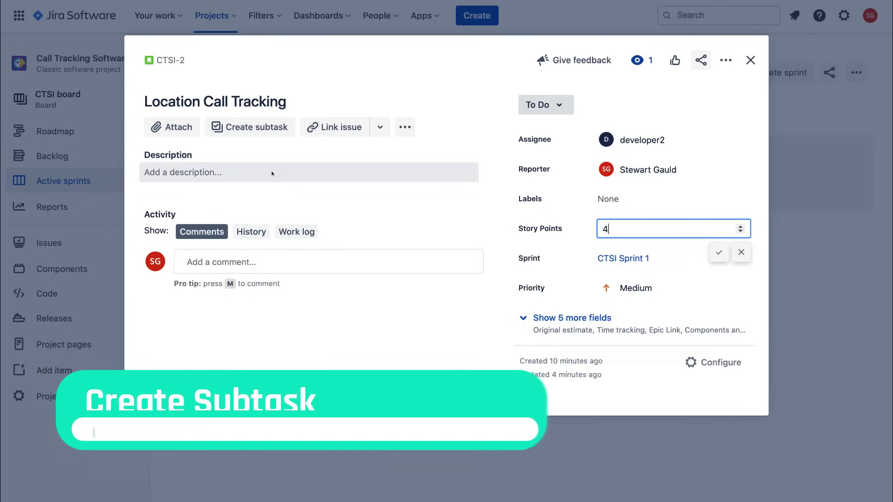
- Add the subtask "Create the tracking main code for the call tracking" to the "Location Call Tracking" story
{"action": "left_click", "coordinate": [249, 128]}
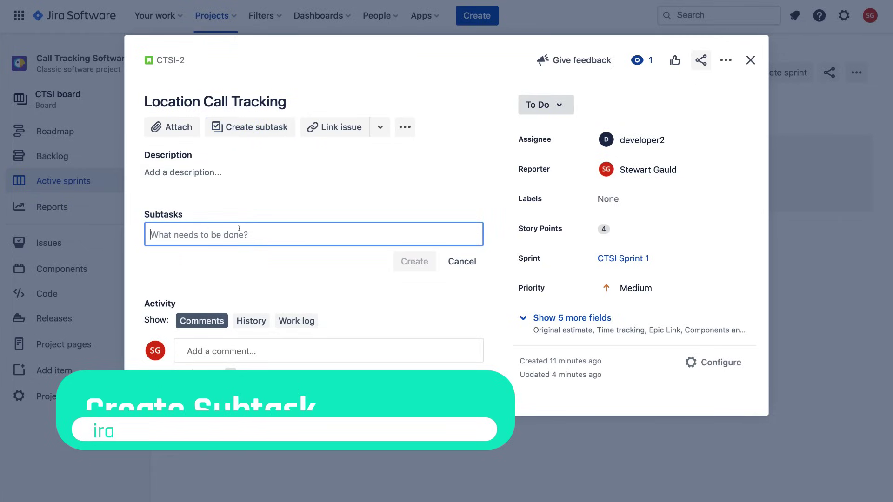
{"action": "type", "text": "Create the tracking main code for the call tracking"}
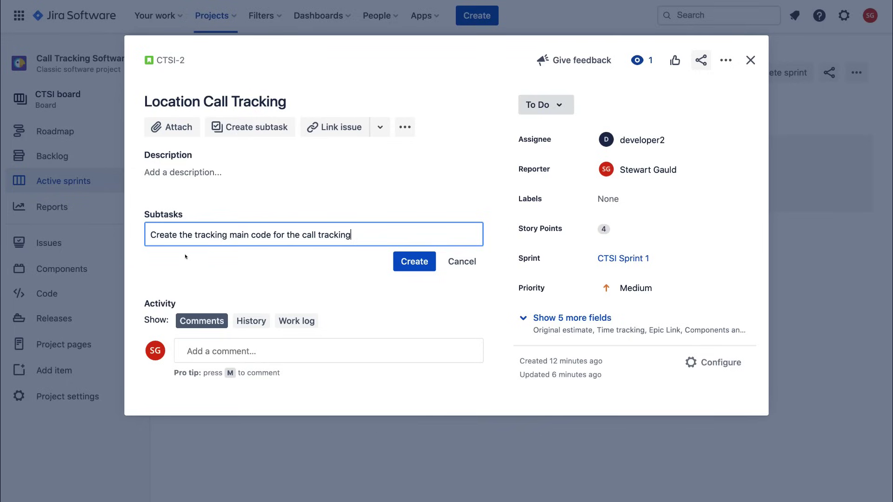
{"action": "left_click", "coordinate": [400, 260]}
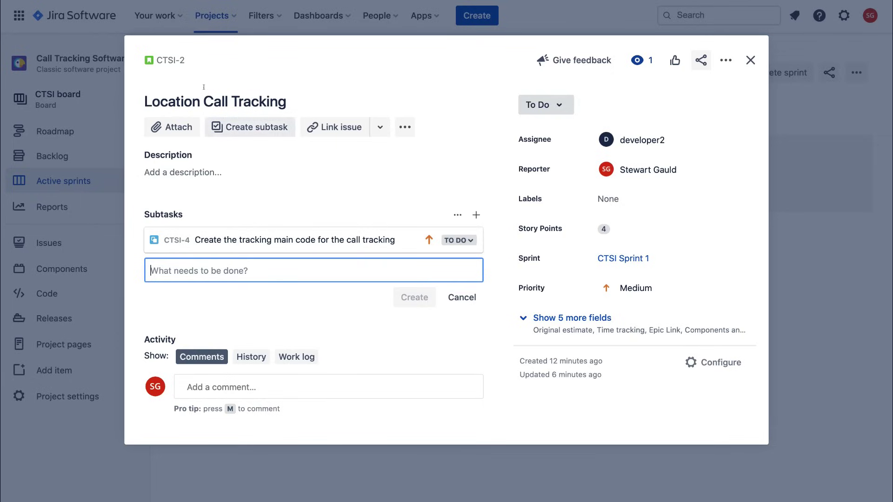
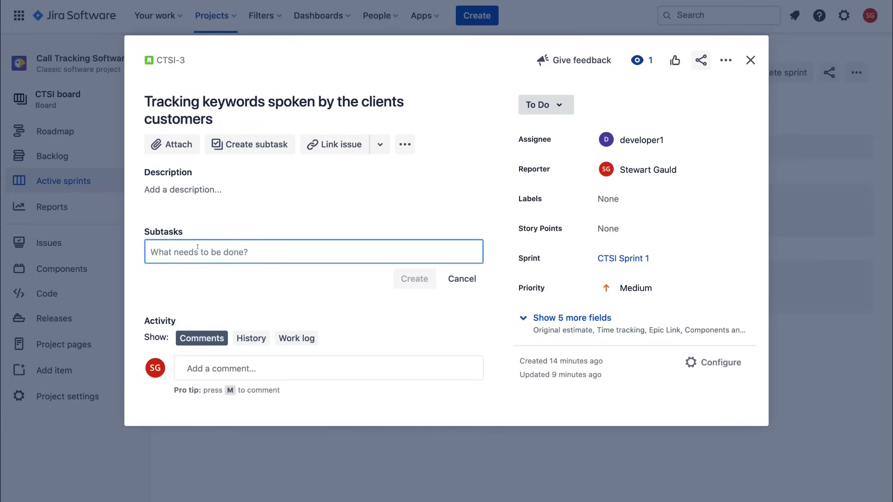
- Add the subtask "Identify important keywords to track" to the "Tracking keywords spoken by the clients customers" story and close the story
{"action": "type", "text": "Identify important keywords to track"}
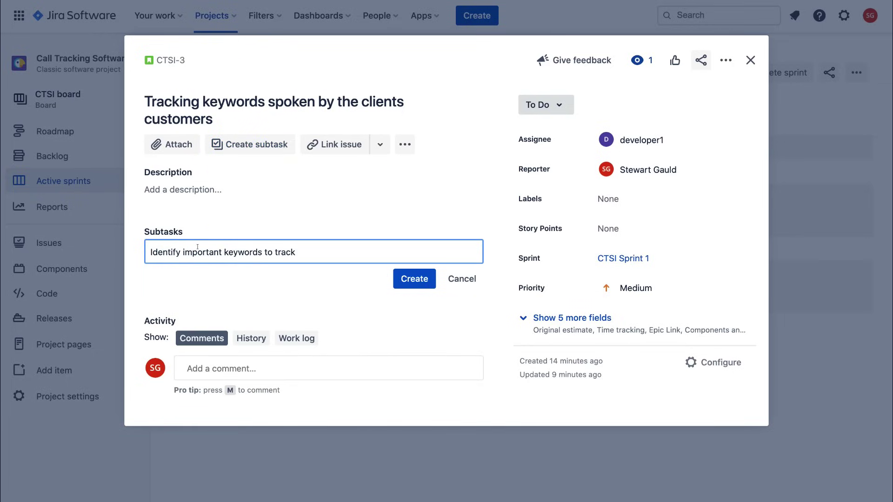
{"action": "left_click", "coordinate": [415, 279]}
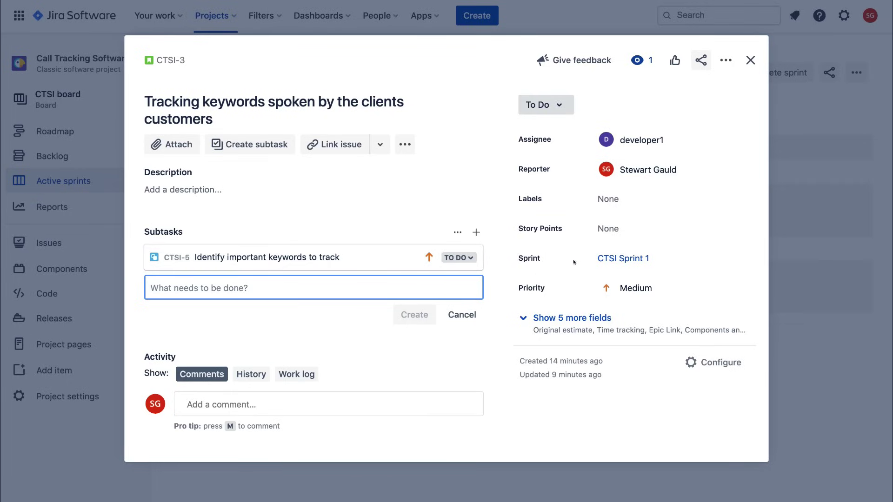
{"action": "left_click", "coordinate": [751, 60]}
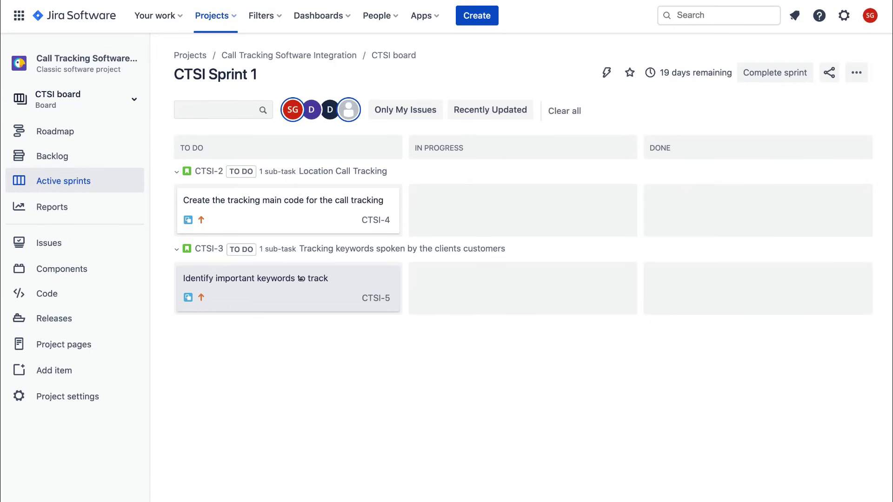
- Move both subtasks to In Progress, finish the tracking main code subtask by moving it to Done, and update its parent story to match
{"action": "left_click_drag", "start_coordinate": [292, 283], "coordinate": [517, 280]}
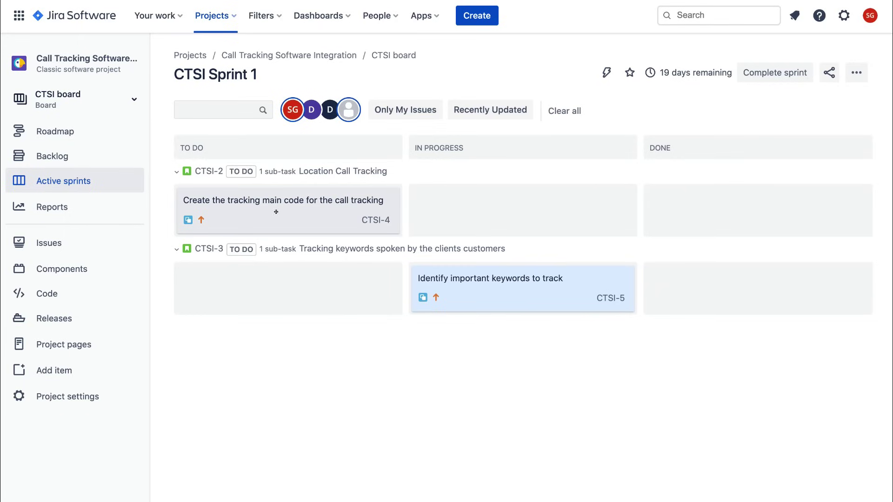
{"action": "left_click_drag", "start_coordinate": [307, 218], "coordinate": [542, 215]}
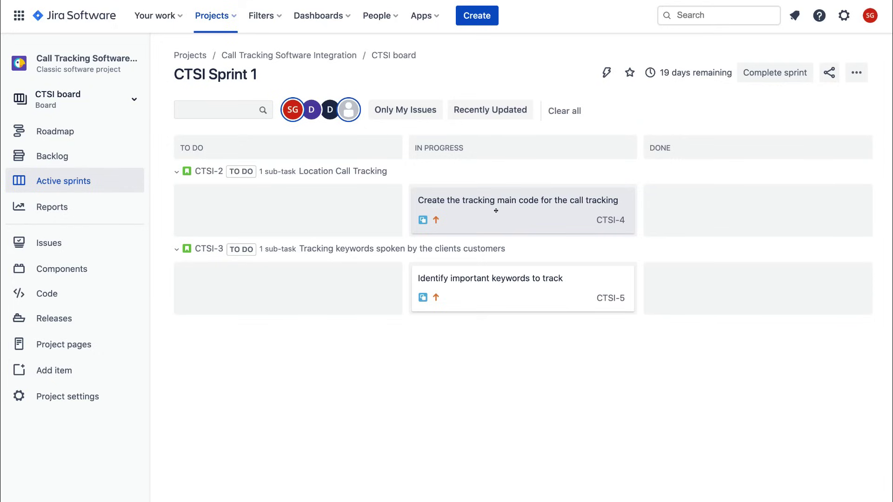
{"action": "left_click_drag", "start_coordinate": [496, 210], "coordinate": [728, 213]}
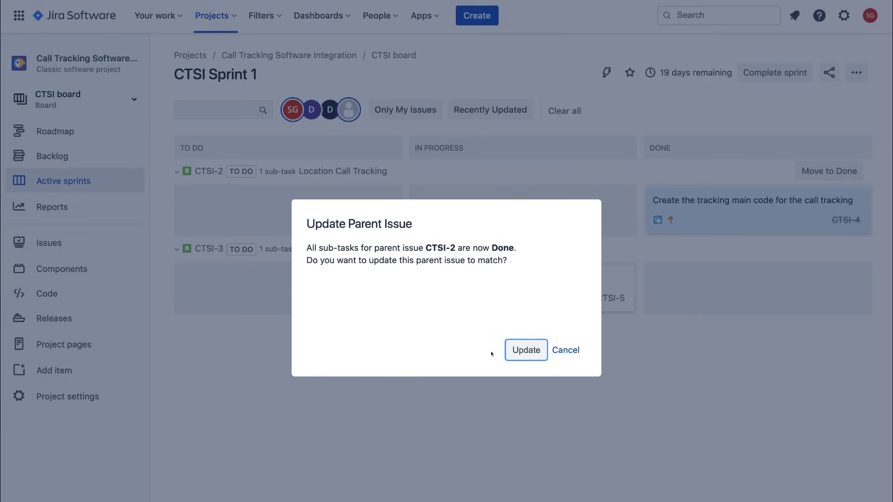
{"action": "left_click", "coordinate": [522, 350]}
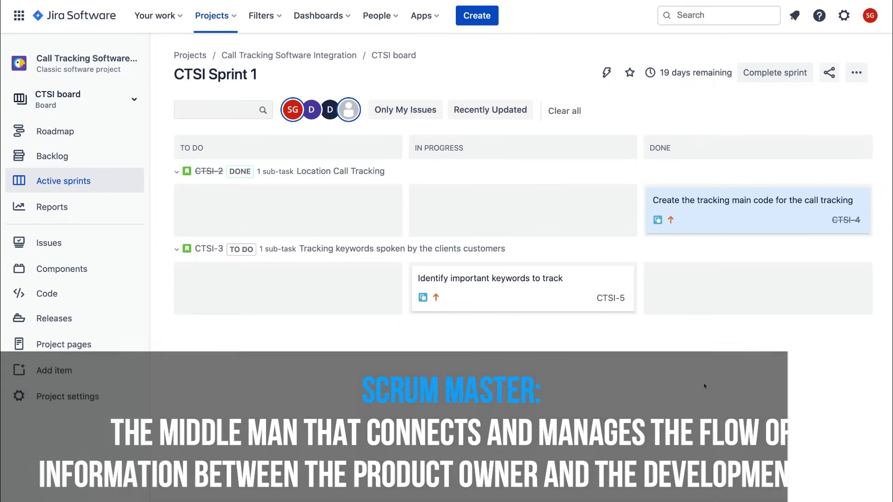
- Examine the details of the "Identify important keywords to track" subtask and the assignee of its parent story
{"action": "key", "text": "j"}
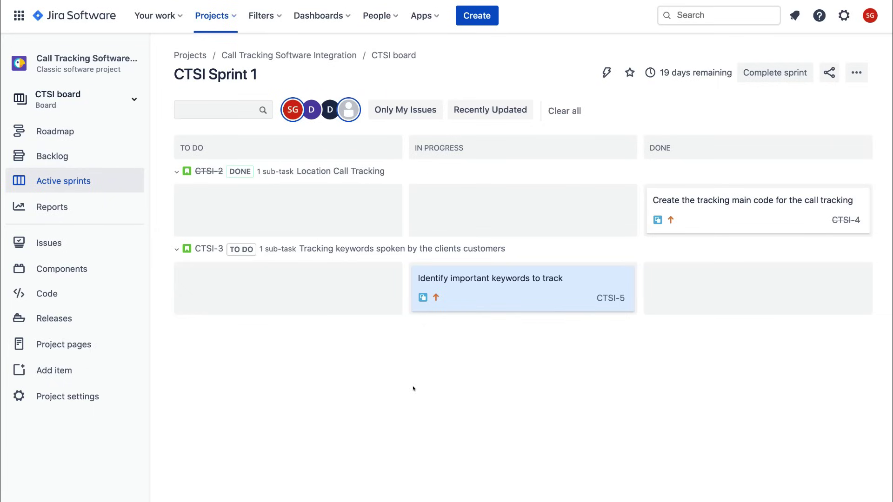
{"action": "left_click", "coordinate": [513, 293]}
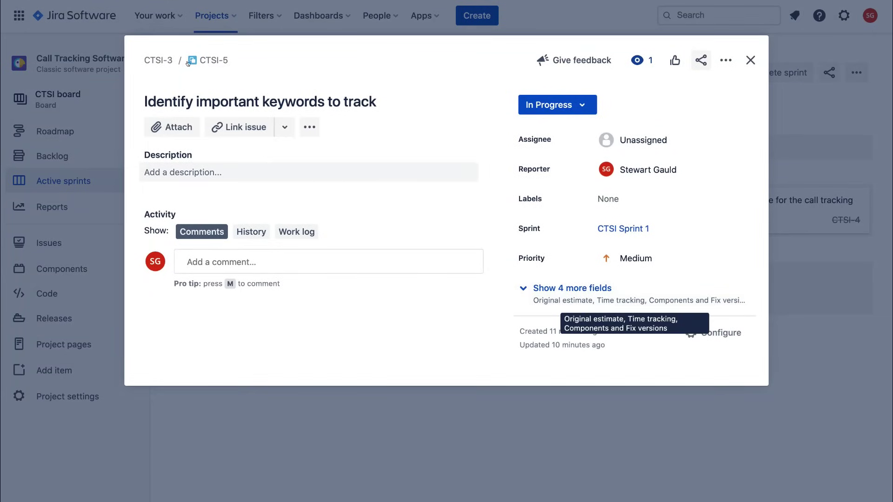
{"action": "left_click", "coordinate": [160, 60]}
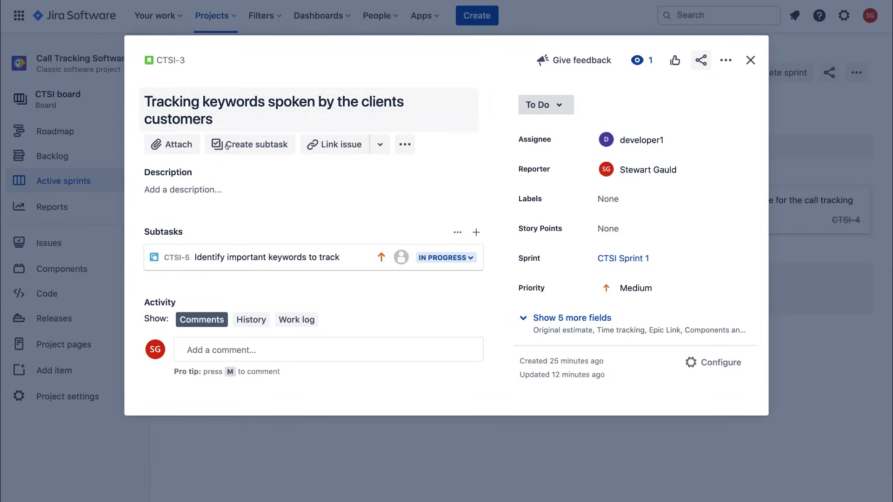
{"action": "mouse_move", "coordinate": [636, 136]}
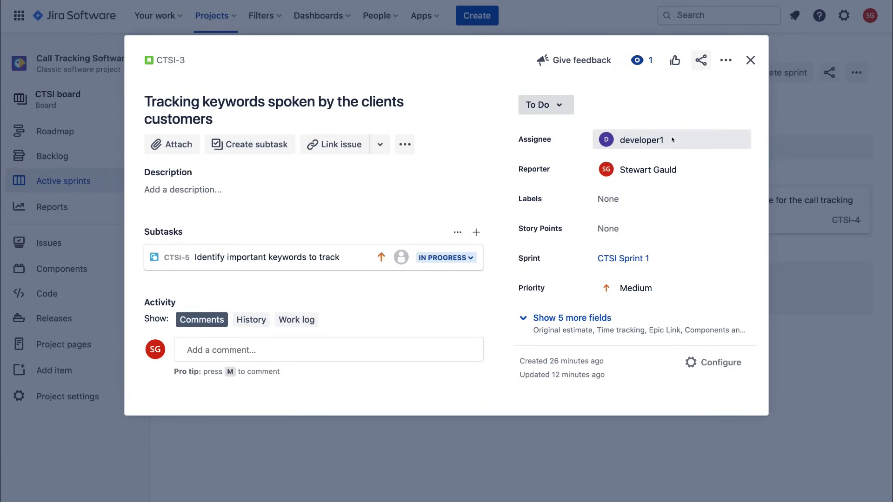
{"action": "left_click", "coordinate": [751, 60]}
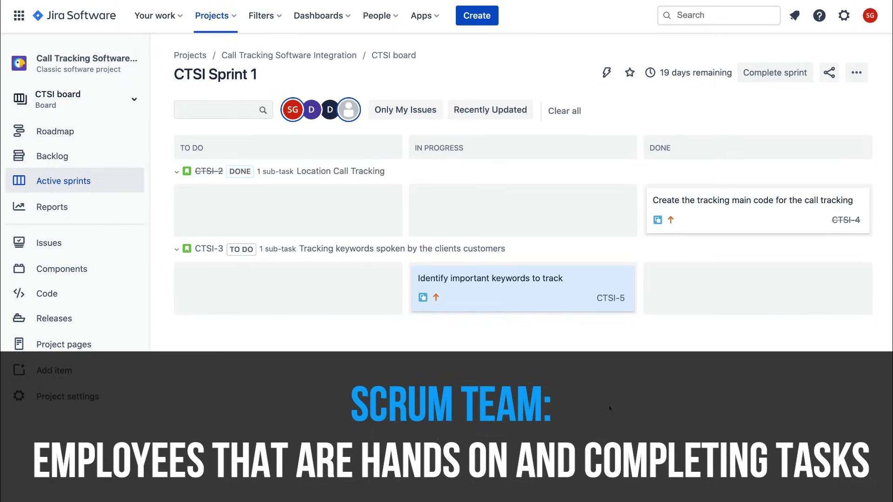
- Review the available assignees for the "Identify important keywords to track" subtask and close its details
{"action": "left_click", "coordinate": [536, 295]}
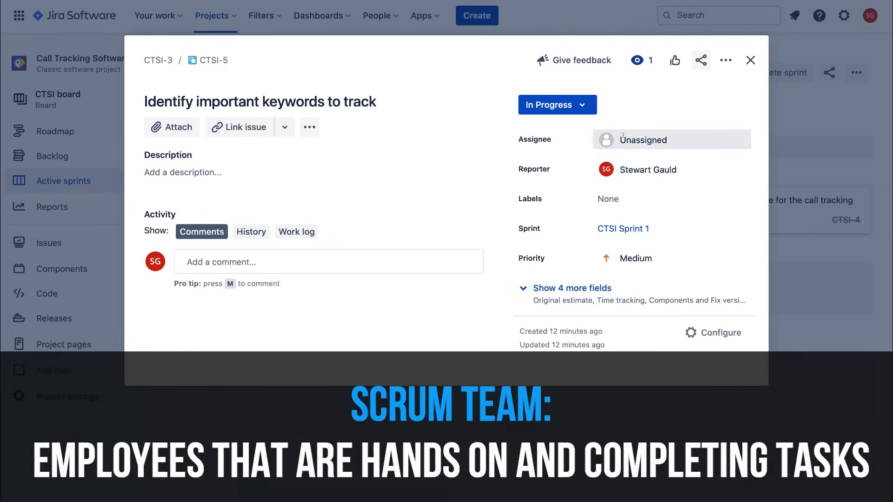
{"action": "left_click", "coordinate": [660, 137]}
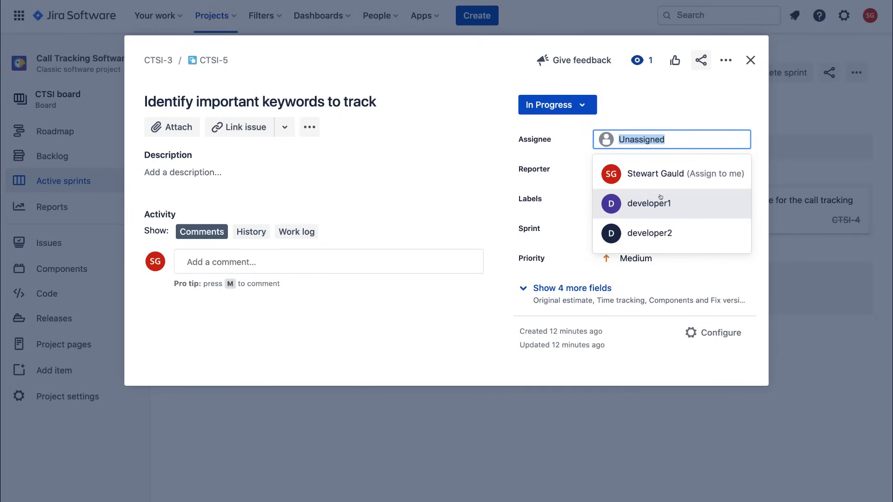
{"action": "left_click", "coordinate": [681, 112]}
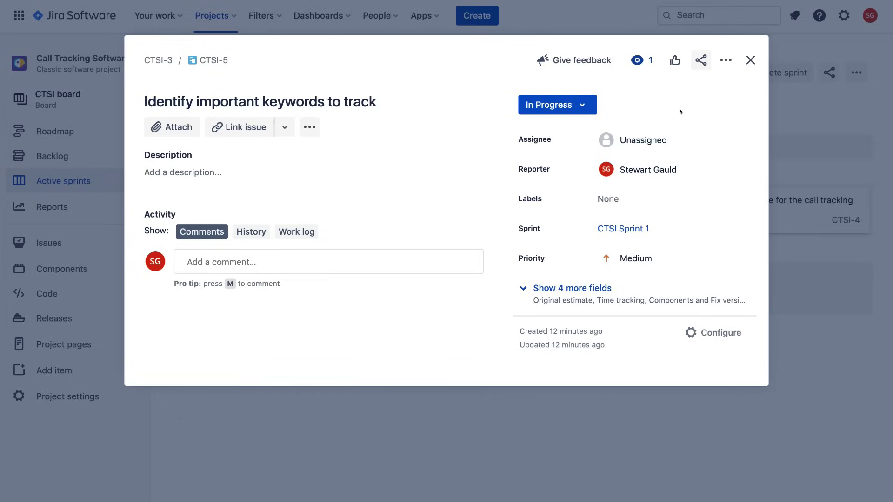
{"action": "left_click", "coordinate": [750, 60]}
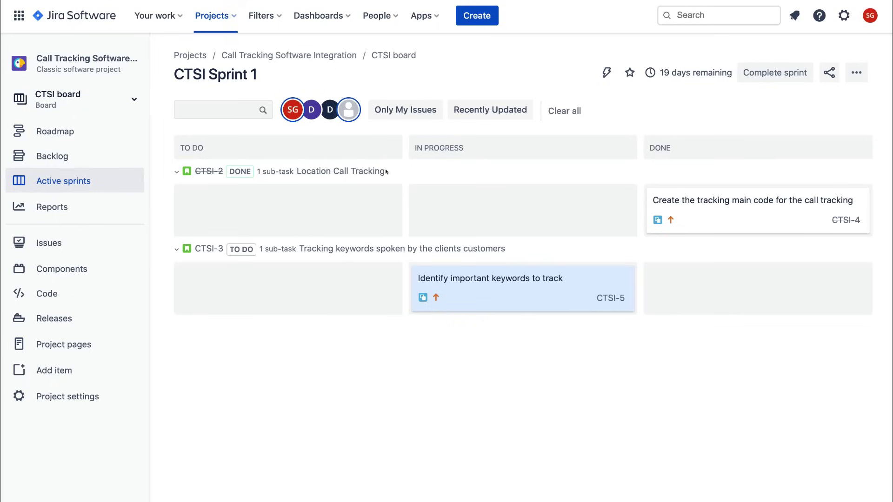
{"action": "left_click", "coordinate": [381, 16]}
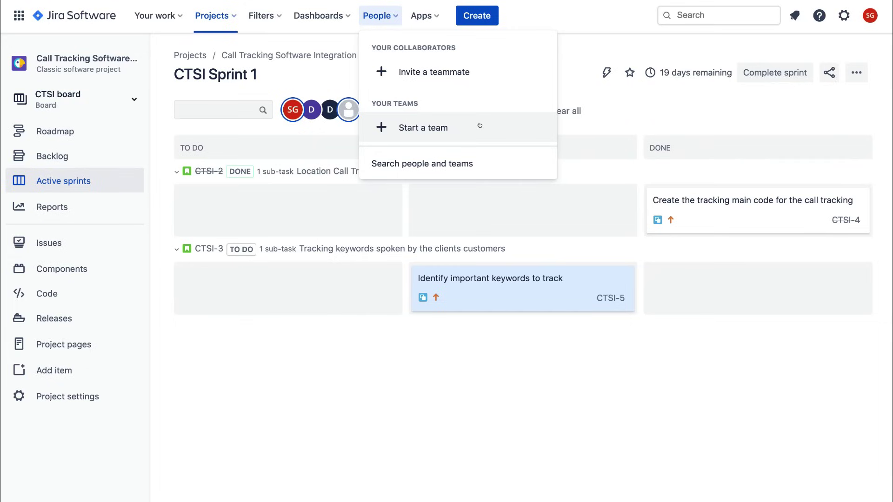
{"action": "left_click", "coordinate": [425, 16]}
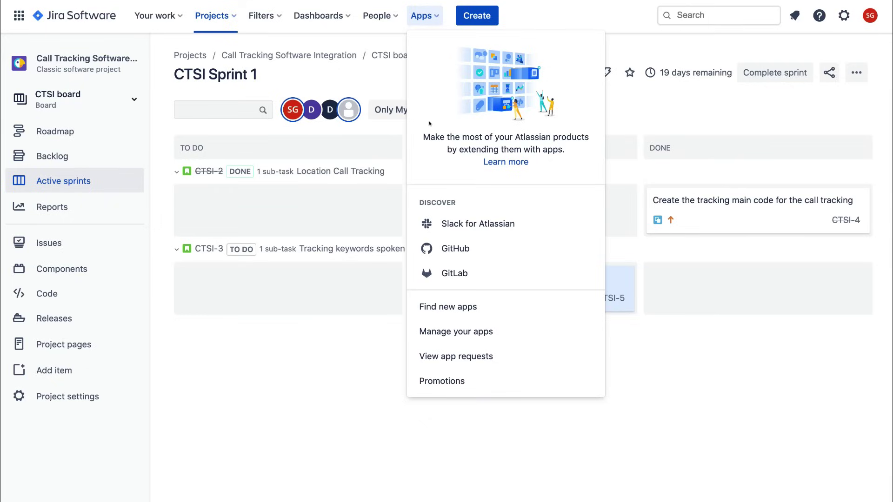
- Start creating a new project of the classic type
{"action": "left_click", "coordinate": [218, 19]}
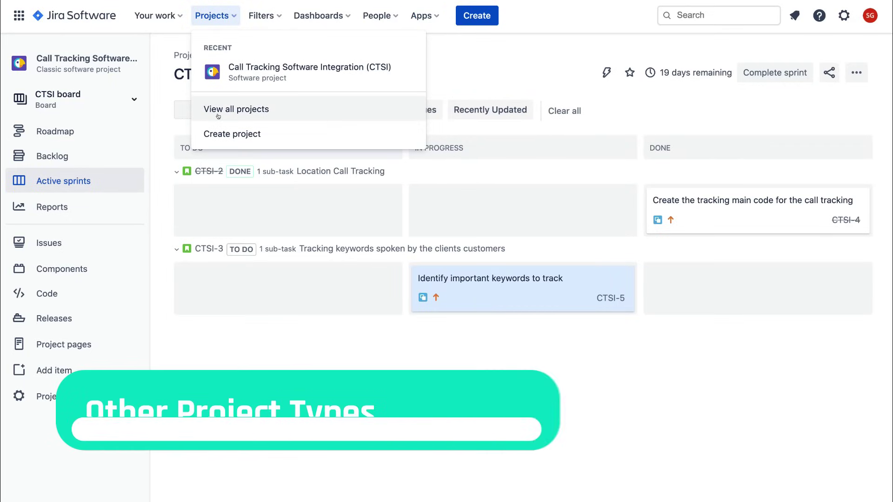
{"action": "left_click", "coordinate": [268, 129]}
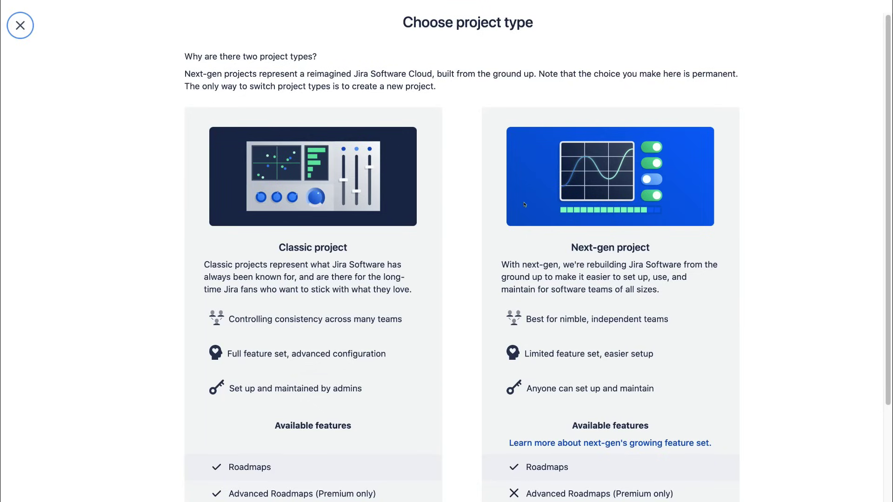
{"action": "scroll", "coordinate": [282, 458], "scroll_direction": "down", "scroll_amount": 2}
{"action": "left_click", "coordinate": [308, 484]}
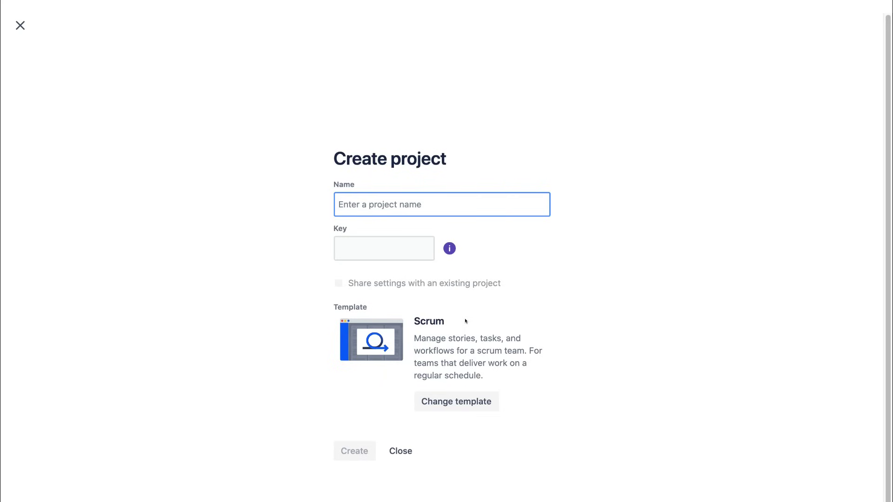
- Change the new project's template to Project Management from the Business templates
{"action": "left_click", "coordinate": [470, 402]}
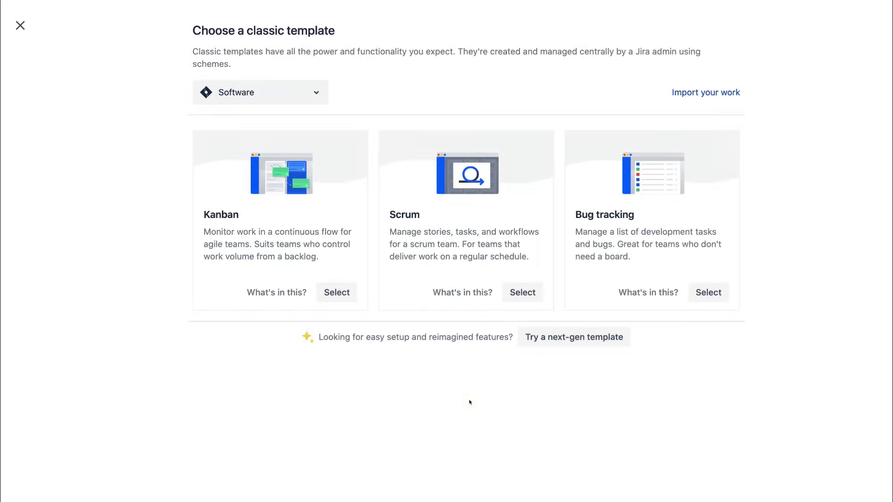
{"action": "left_click", "coordinate": [316, 93]}
{"action": "left_click", "coordinate": [303, 148]}
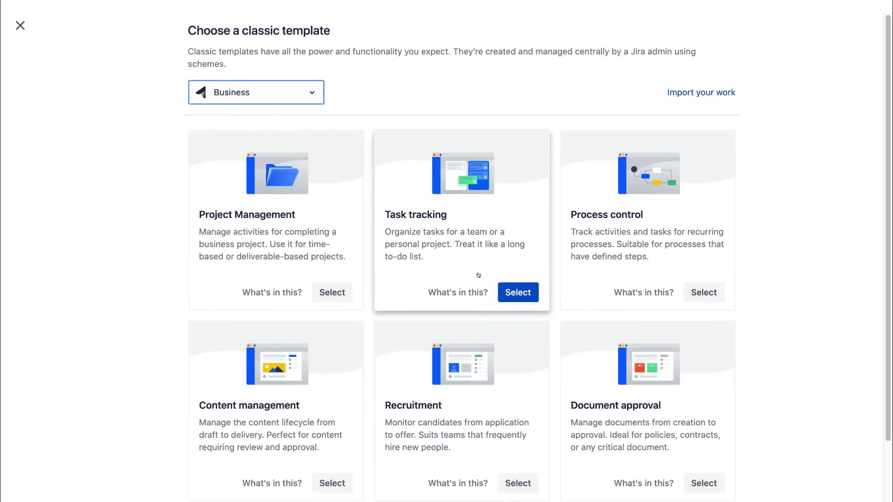
{"action": "scroll", "coordinate": [479, 278], "scroll_direction": "down", "scroll_amount": 3}
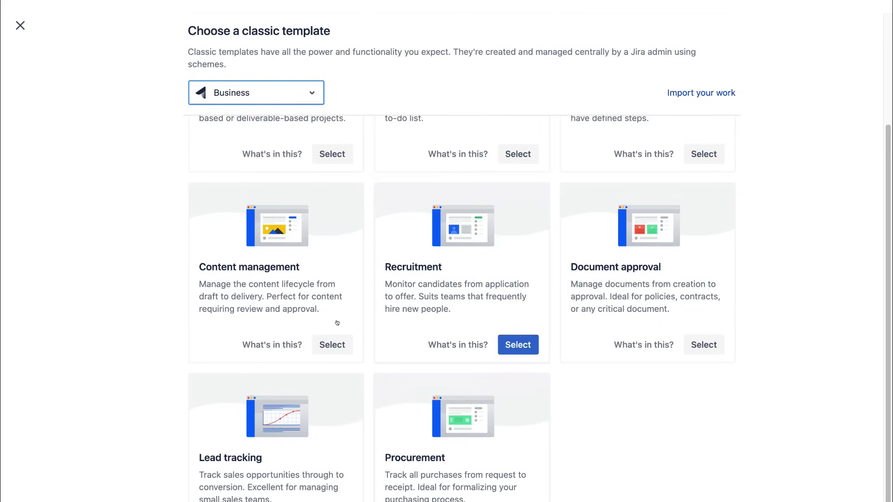
{"action": "scroll", "coordinate": [337, 321], "scroll_direction": "up", "scroll_amount": 3}
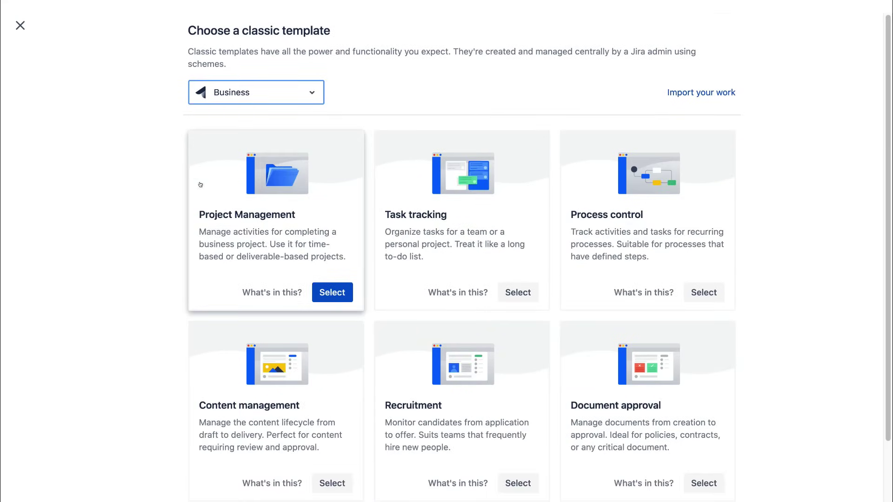
{"action": "left_click", "coordinate": [334, 297]}
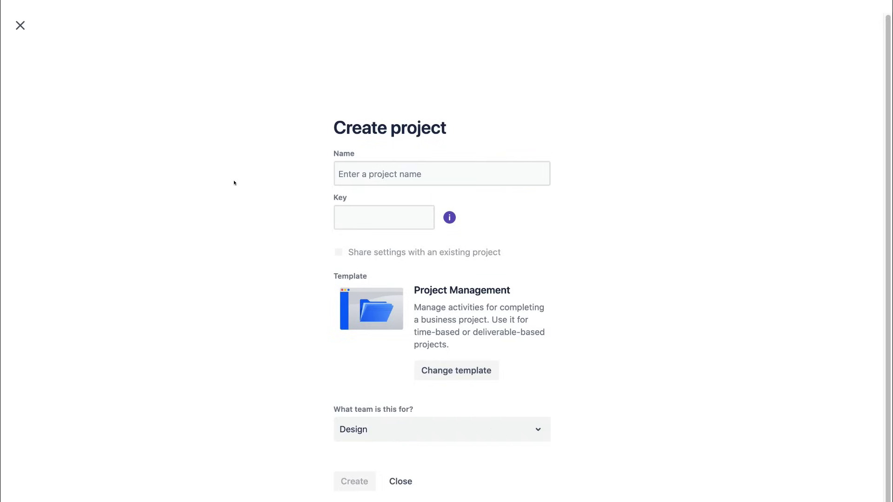
- Name the project "Website Design Project", keep Design as its team and create the project
{"action": "left_click", "coordinate": [364, 174]}
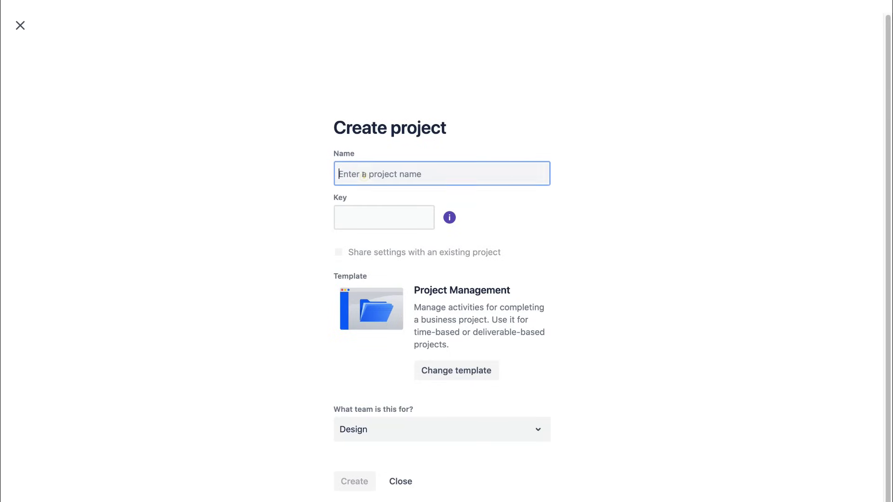
{"action": "type", "text": "Website Design Project"}
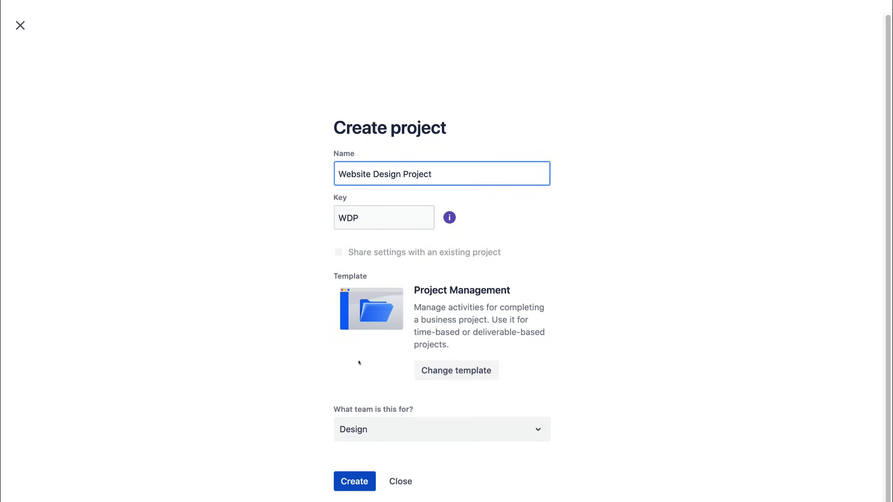
{"action": "left_click", "coordinate": [487, 425]}
{"action": "scroll", "coordinate": [475, 422], "scroll_direction": "down", "scroll_amount": 2}
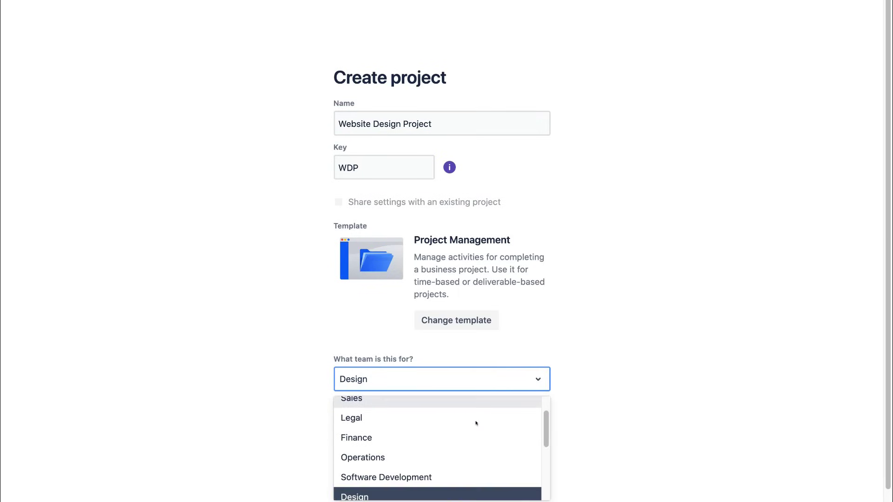
{"action": "left_click", "coordinate": [408, 481]}
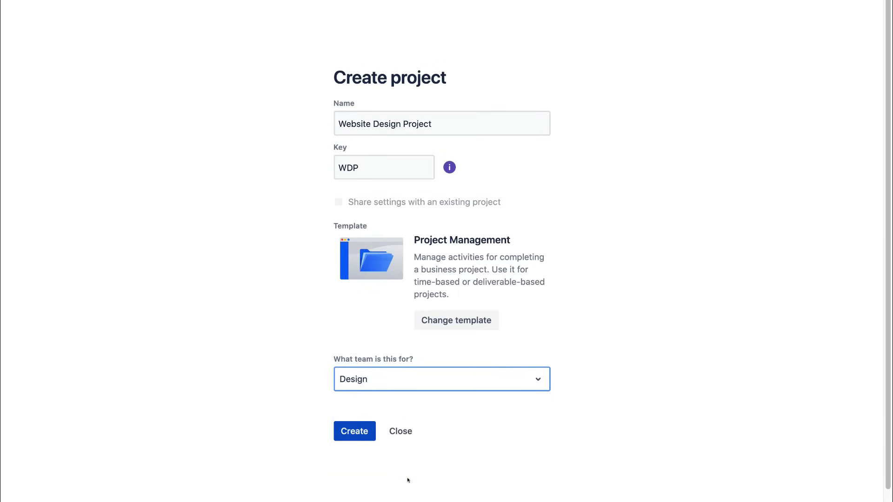
{"action": "left_click", "coordinate": [354, 431]}
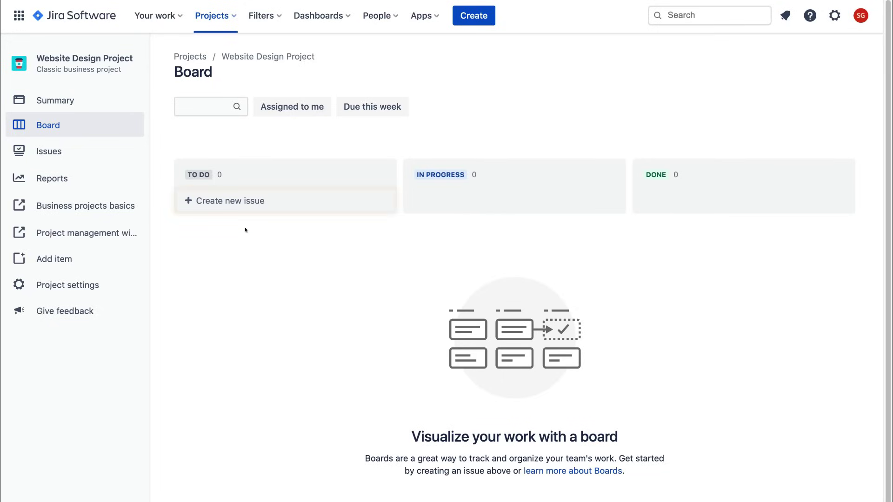
- Start a new issue in the To Do column of the Website Design Project board
{"action": "left_click", "coordinate": [242, 200]}
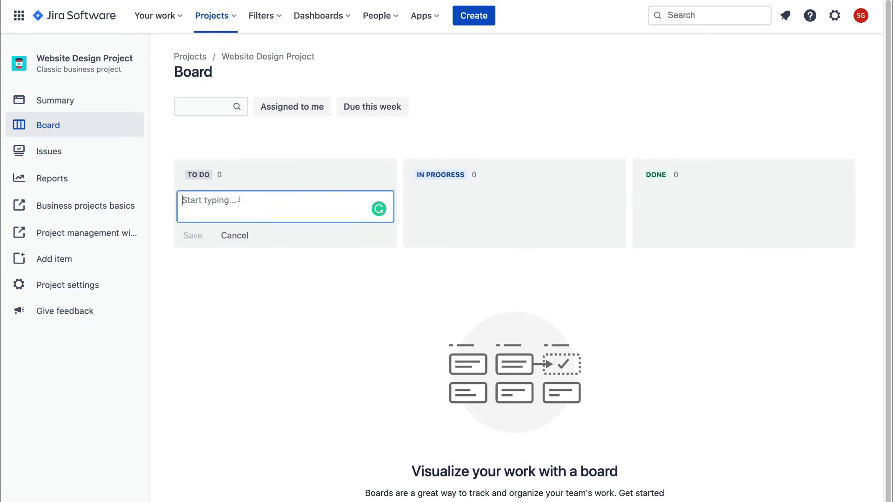